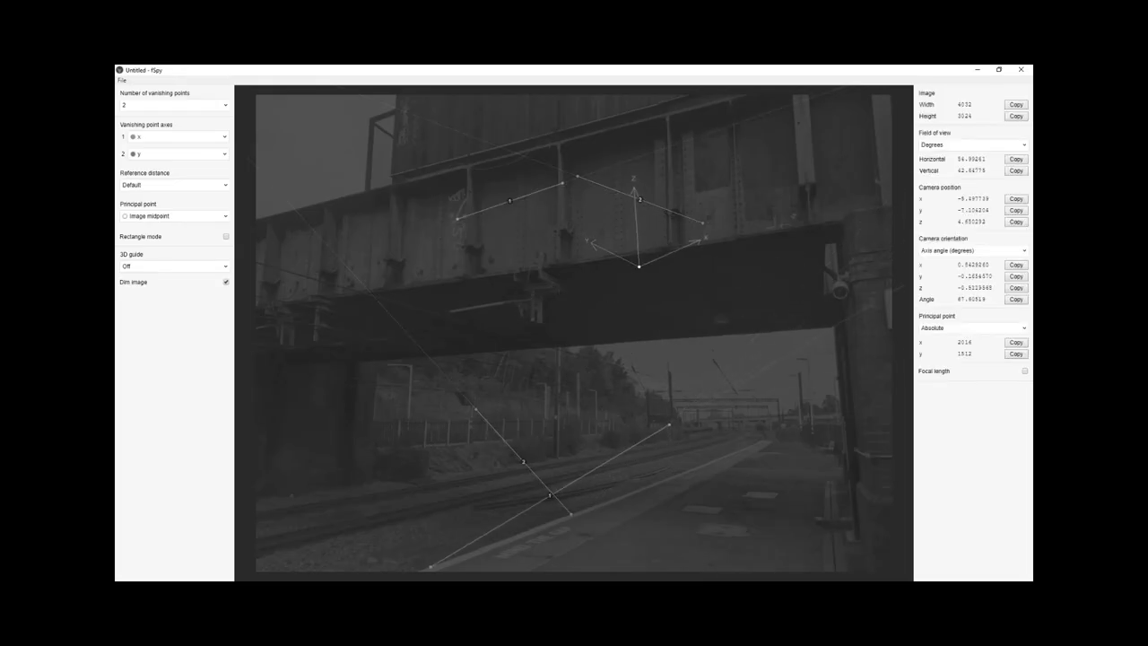
Drag the end of fSpy's first vanishing line down onto the platform edge
left_click_drag(670, 424, 692, 468)
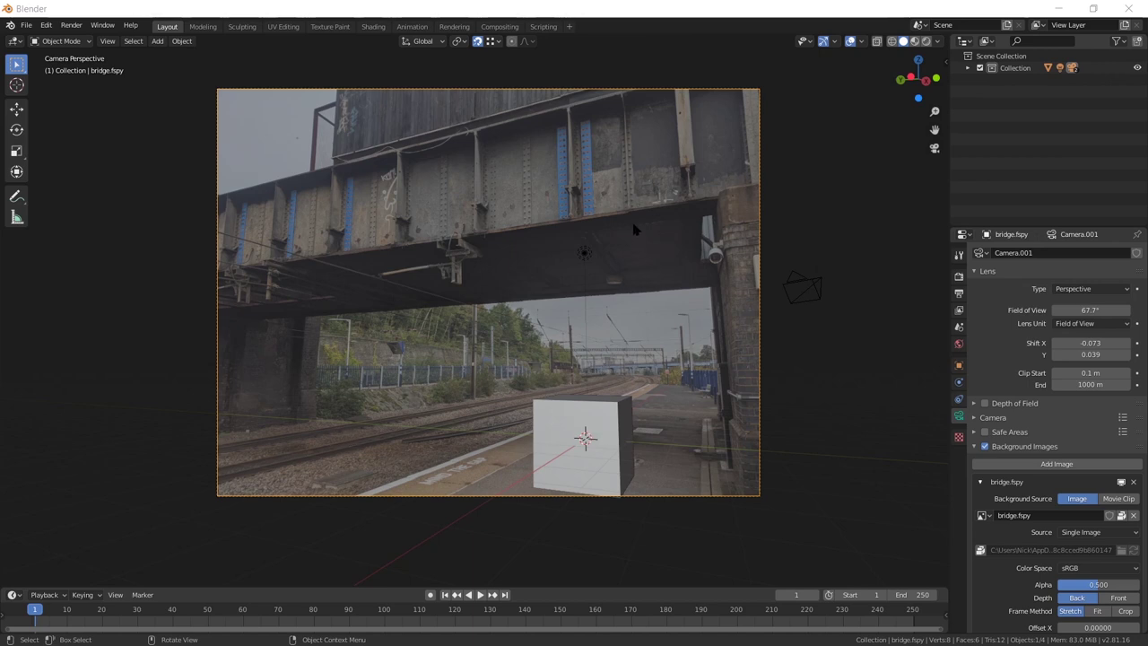
Select the default cube and delete it
left_click(566, 412)
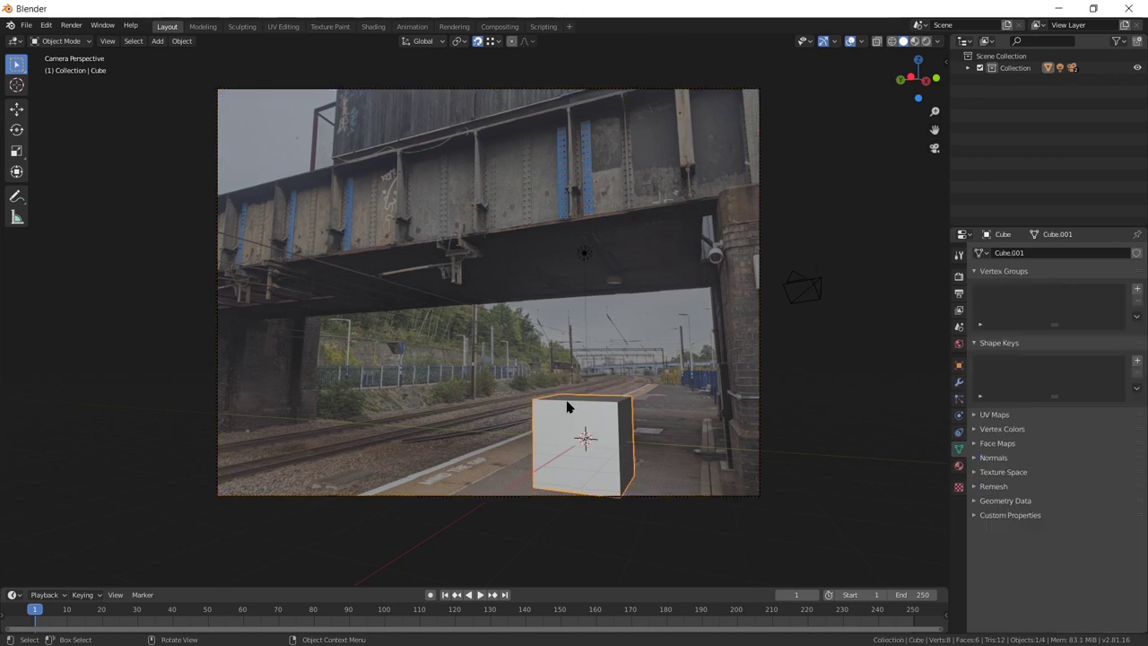
key("Delete")
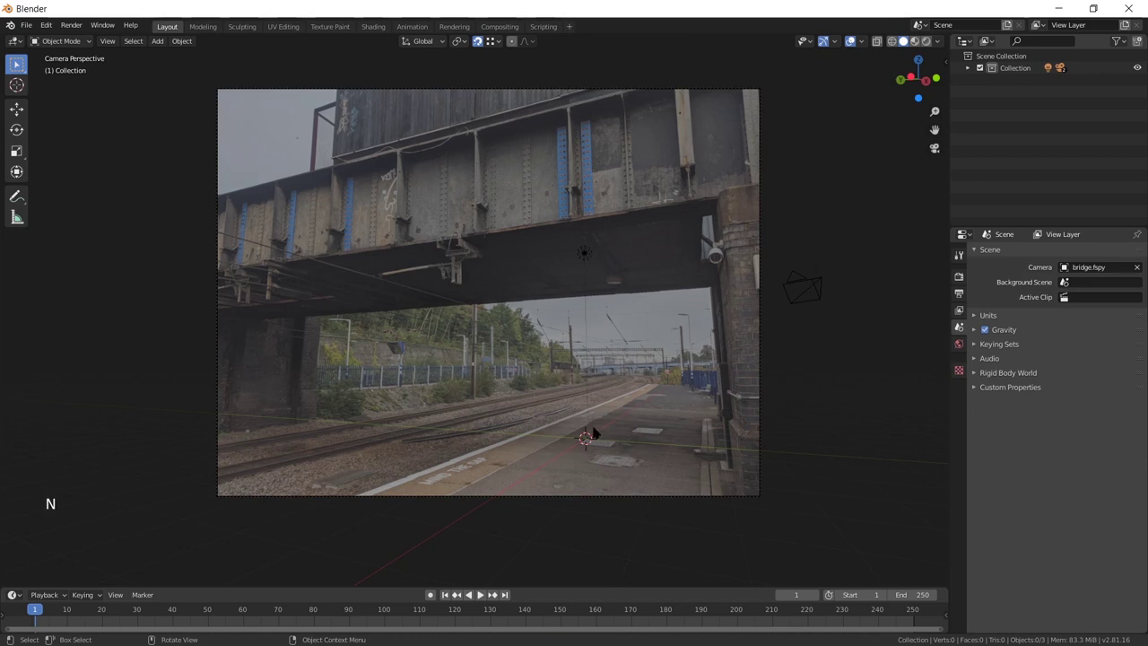
Add a plane and scale it up in Edit Mode over the platform
key("shift+a")
mouse_move(598, 416)
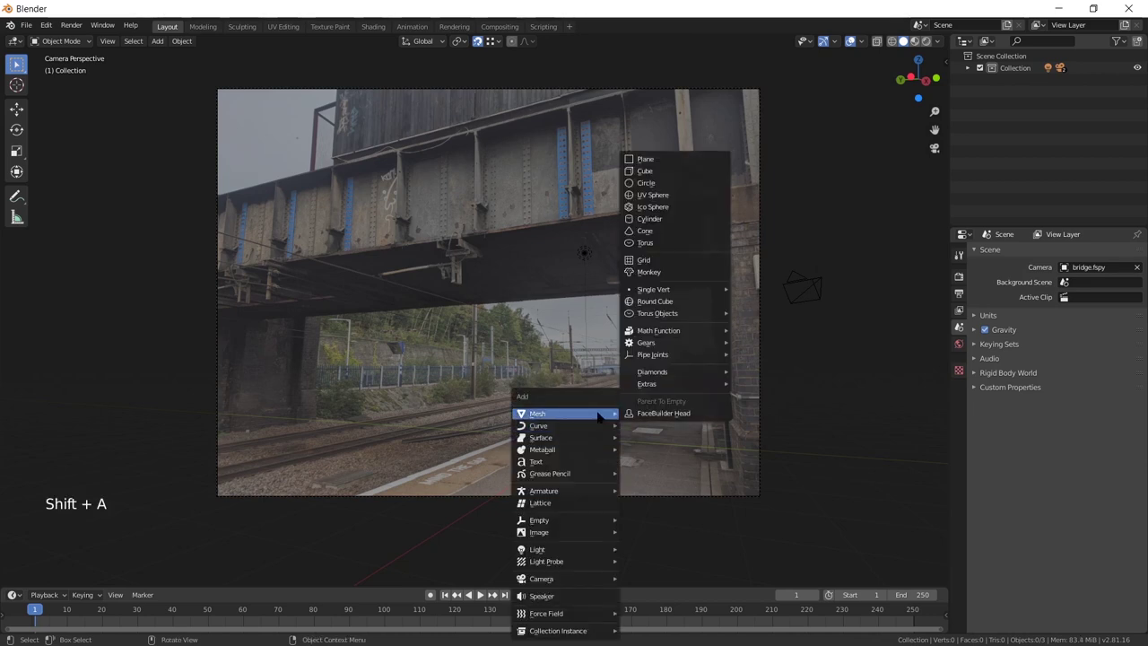
left_click(675, 160)
middle_click_drag(618, 440, 607, 217, "ctrl")
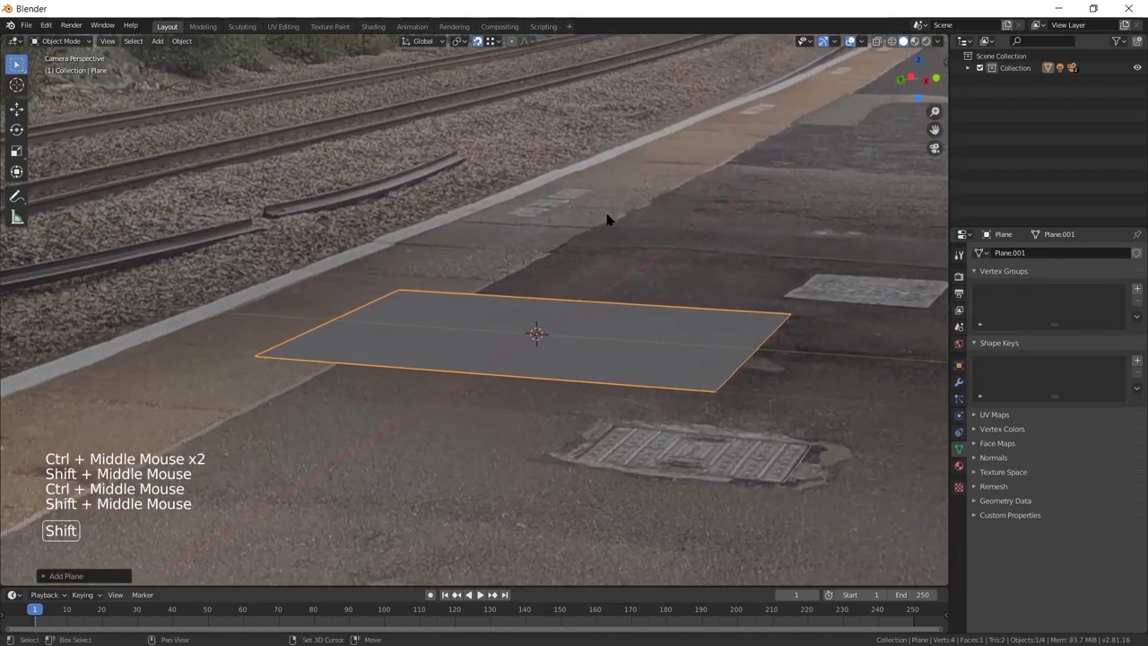
key("Tab")
key("s")
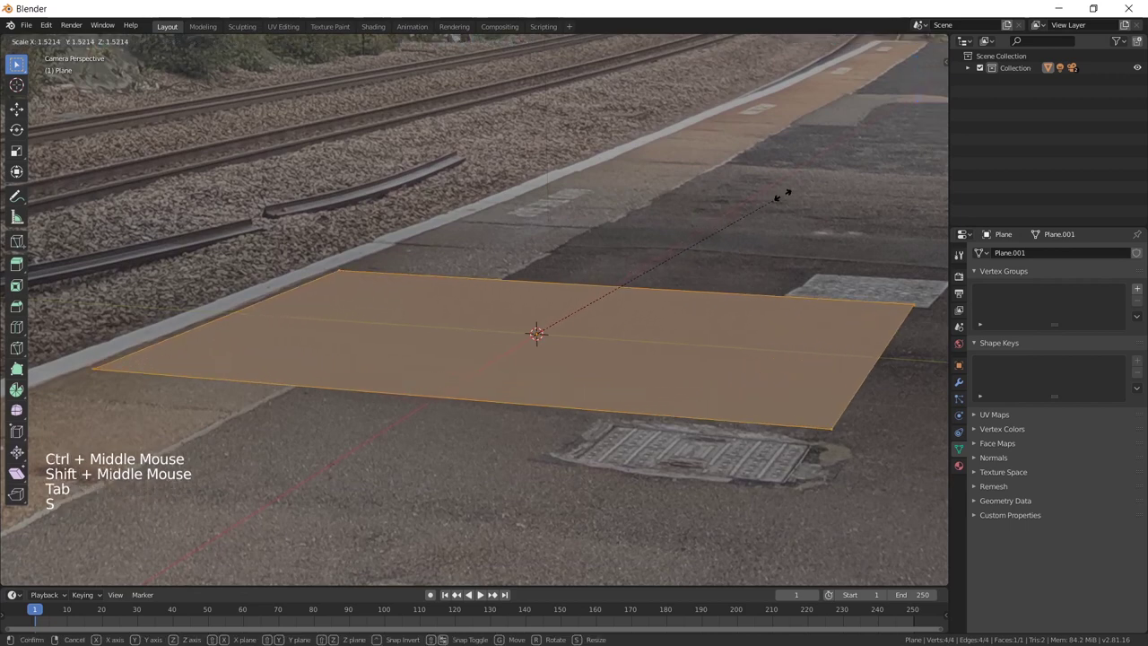
left_click(787, 189)
Extrude the plane's front edge toward the viewer along the platform
middle_click_drag(786, 189, 717, 287, "ctrl")
middle_click_drag(718, 287, 554, 311, "shift")
left_click(555, 310)
left_click(717, 326, "shift")
mouse_move(717, 325)
middle_mouse_down("shift")
mouse_move(708, 305)
mouse_move(726, 323)
middle_mouse_up("shift")
middle_click_drag(727, 323, 731, 308, "shift")
key("e")
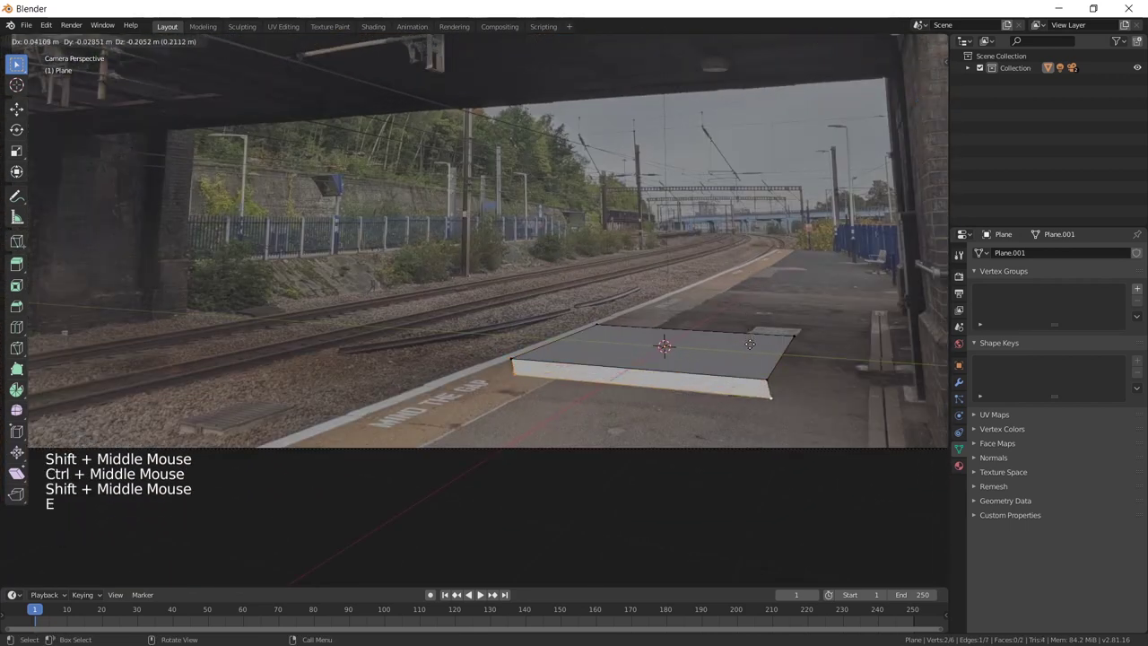
left_click(537, 463)
Extrude the far edge along the platform, finishing with an 8 m extrusion
middle_click_drag(536, 468, 620, 414, "shift")
left_click(495, 273)
left_click(692, 281, "shift")
mouse_move(692, 282)
middle_mouse_down("shift")
mouse_move(699, 303)
mouse_move(699, 269)
mouse_move(689, 280)
middle_mouse_up("shift")
key("e")
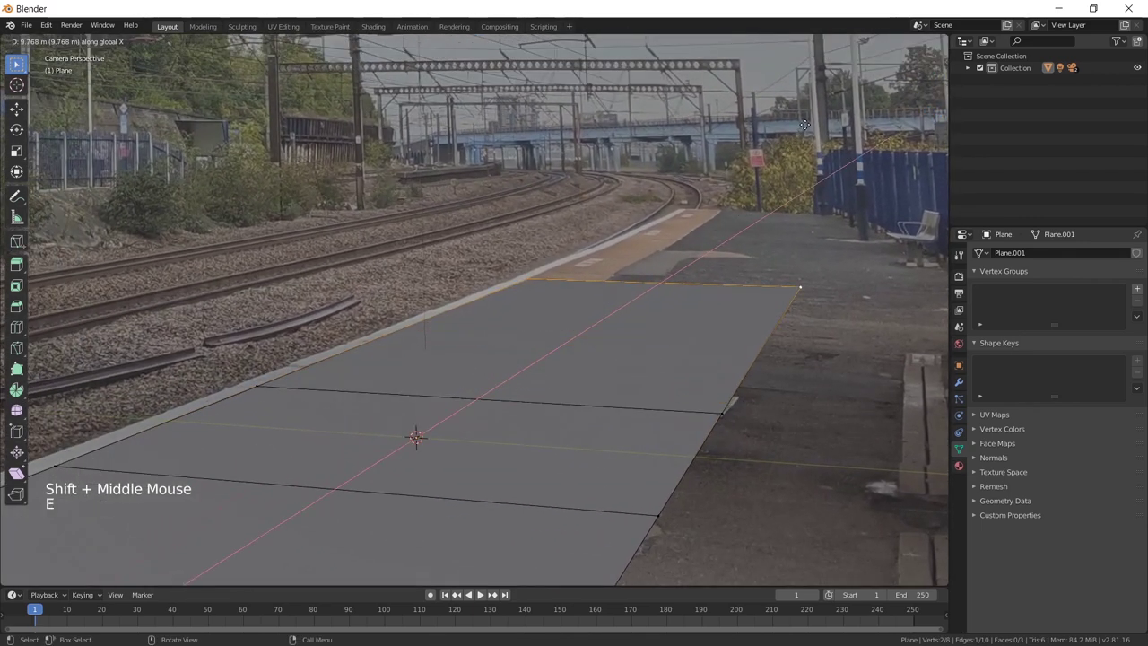
left_click(798, 128)
middle_click_drag(798, 128, 767, 144, "shift")
type("e")
type("8")
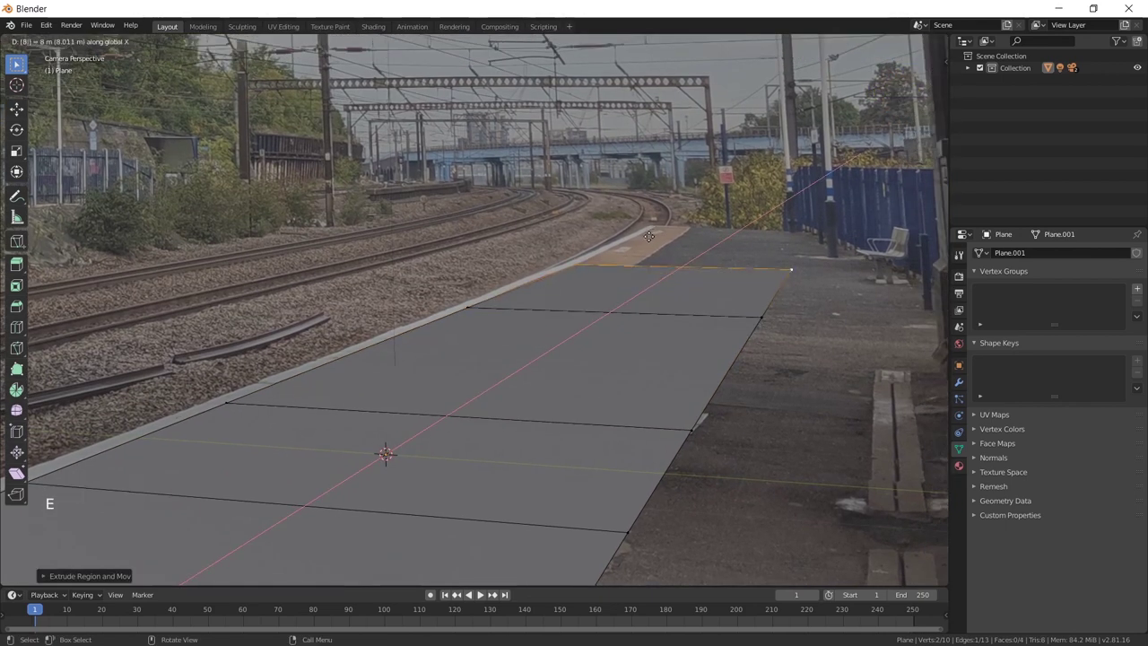
key("Return")
Extrude a corner of the platform sideways up to the brick wall
middle_click_drag(649, 234, 660, 257, "ctrl")
double_click(735, 287)
key("e")
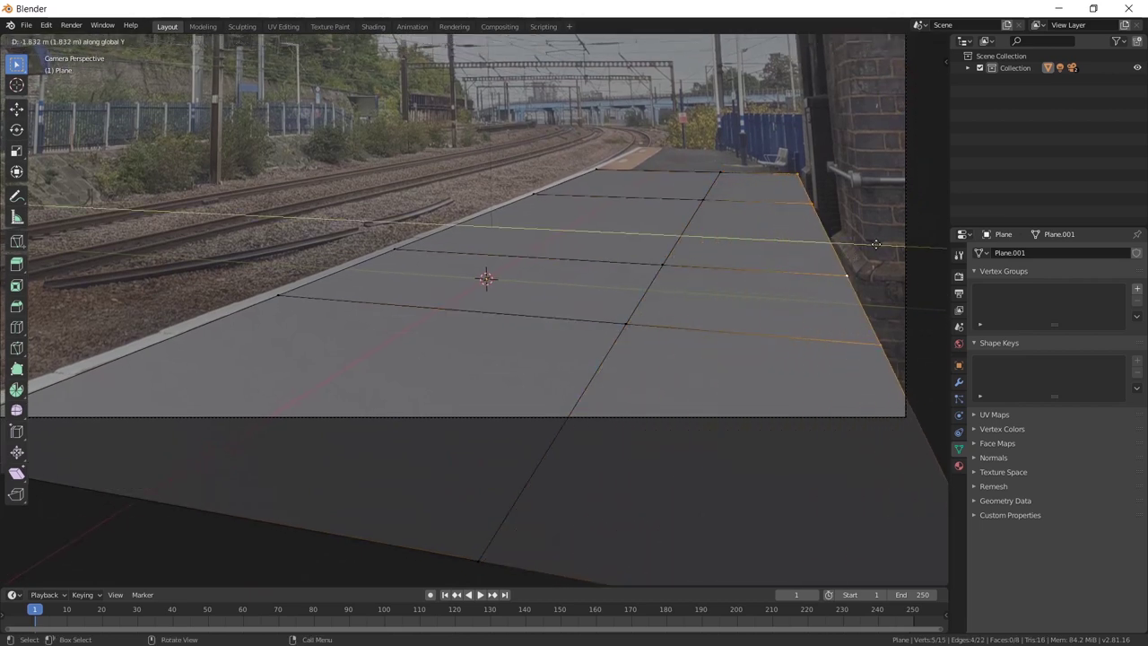
left_click(889, 235)
middle_click_drag(889, 235, 679, 362, "shift")
Set the bridge.fspy camera's background image depth to Front
middle_click_drag(705, 231, 723, 252, "ctrl")
key("Tab")
left_click(725, 230)
middle_click_drag(1092, 582, 1092, 477)
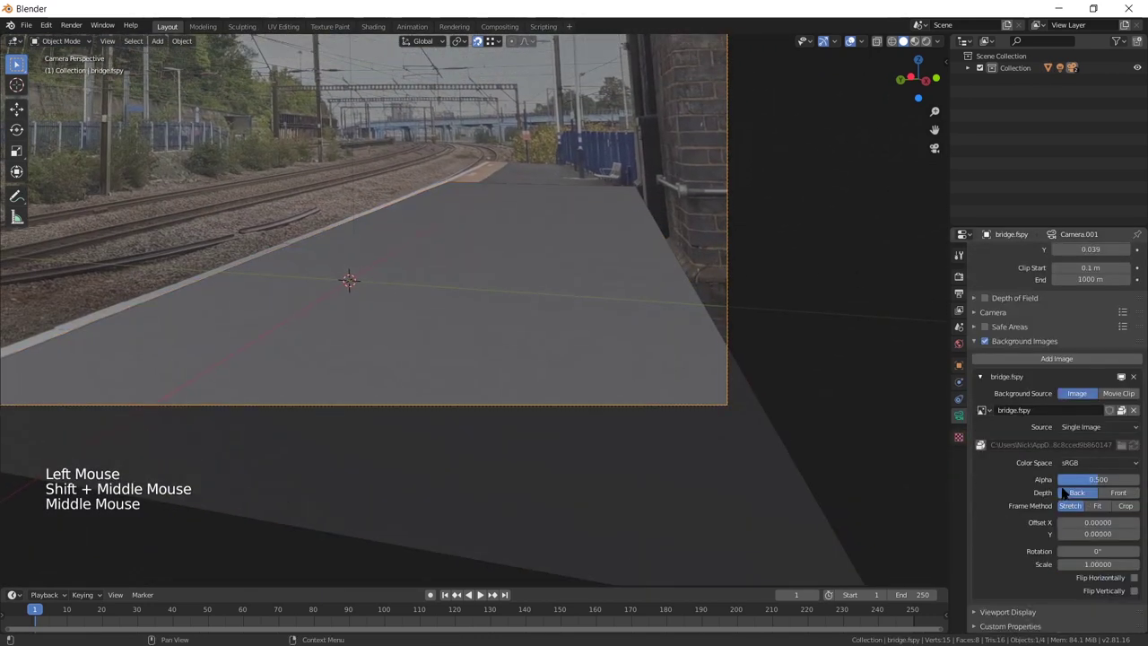
left_click(1121, 494)
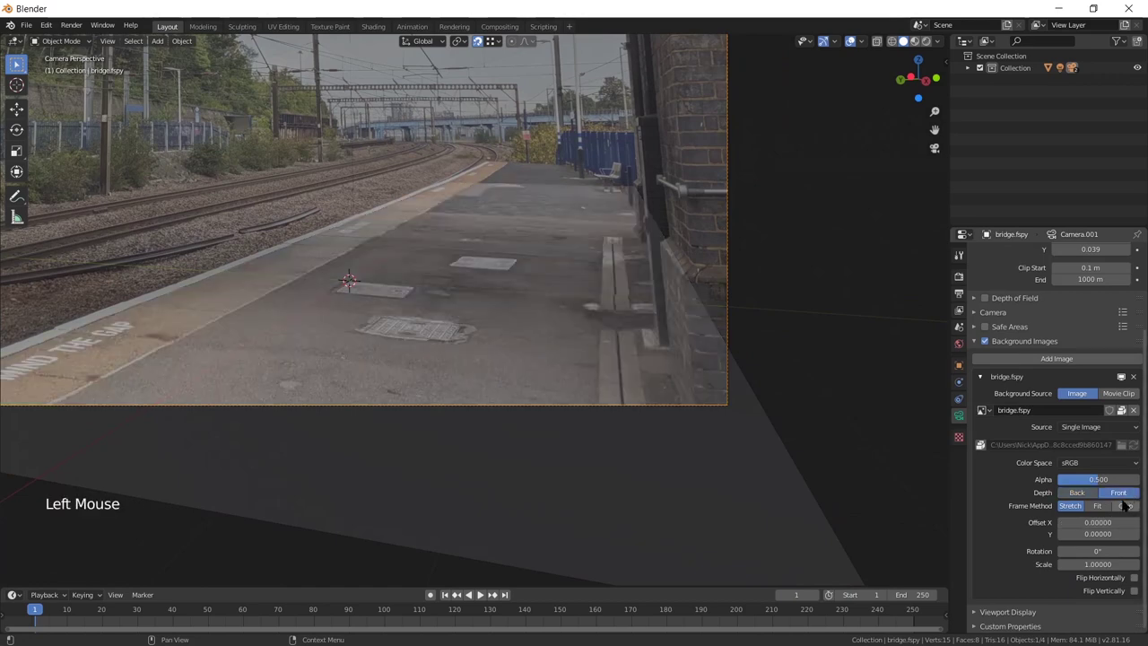
Reselect the platform plane and go back into Edit Mode
double_click(598, 213)
key("Tab")
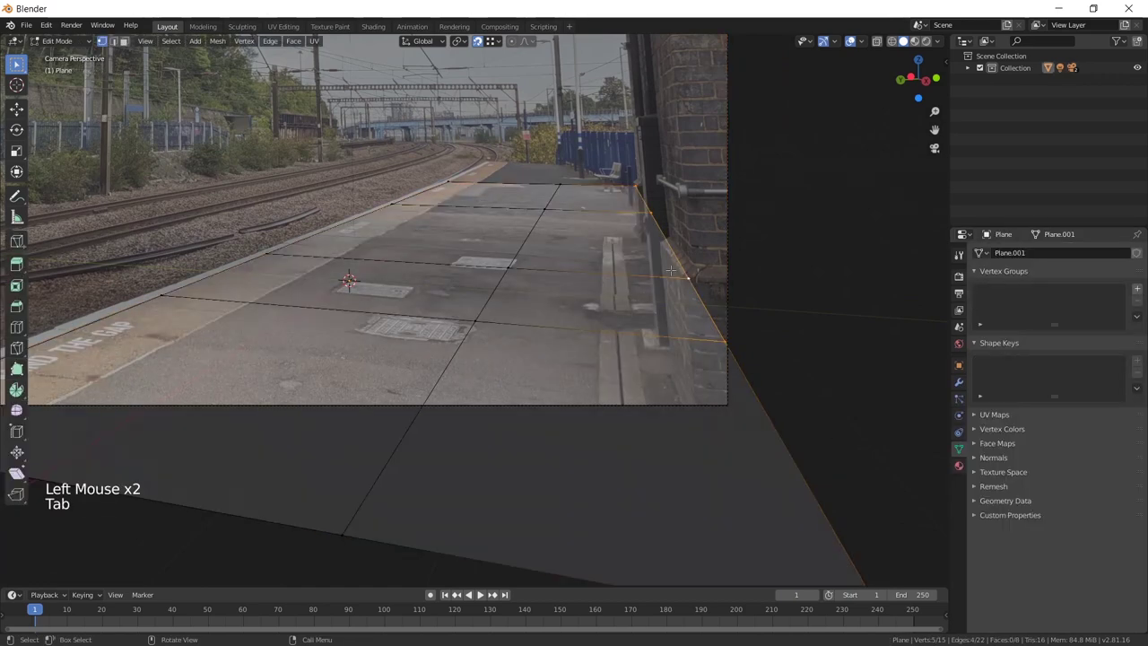
mouse_move(672, 269)
middle_mouse_down("shift")
mouse_move(638, 248)
mouse_move(661, 261)
middle_mouse_up("shift")
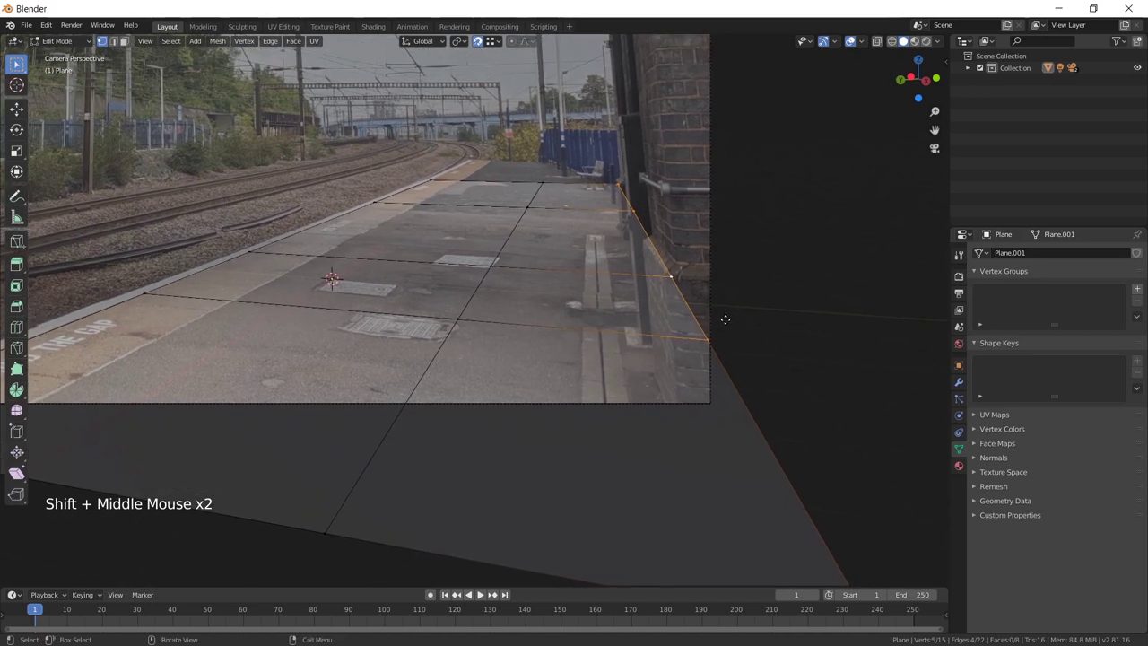
Move the selected platform edge onto the brick wall line
key("g")
left_click(701, 292, "shift")
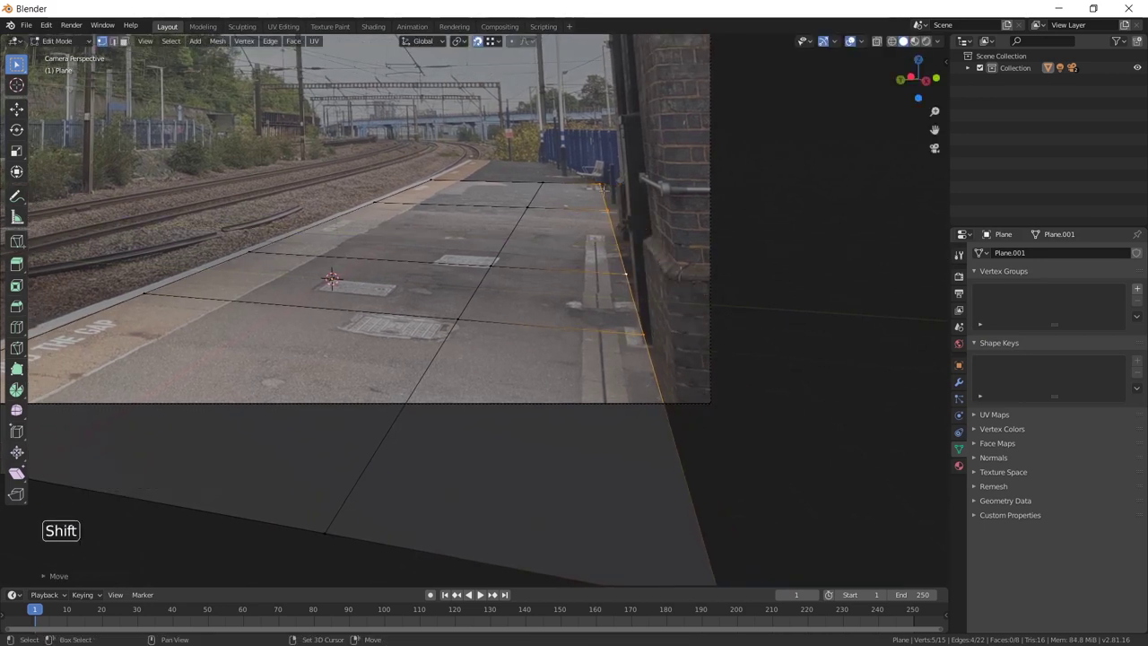
middle_click_drag(615, 194, 668, 215, "shift")
middle_click_drag(134, 386, 233, 395, "shift")
middle_click_drag(36, 395, 123, 403, "shift")
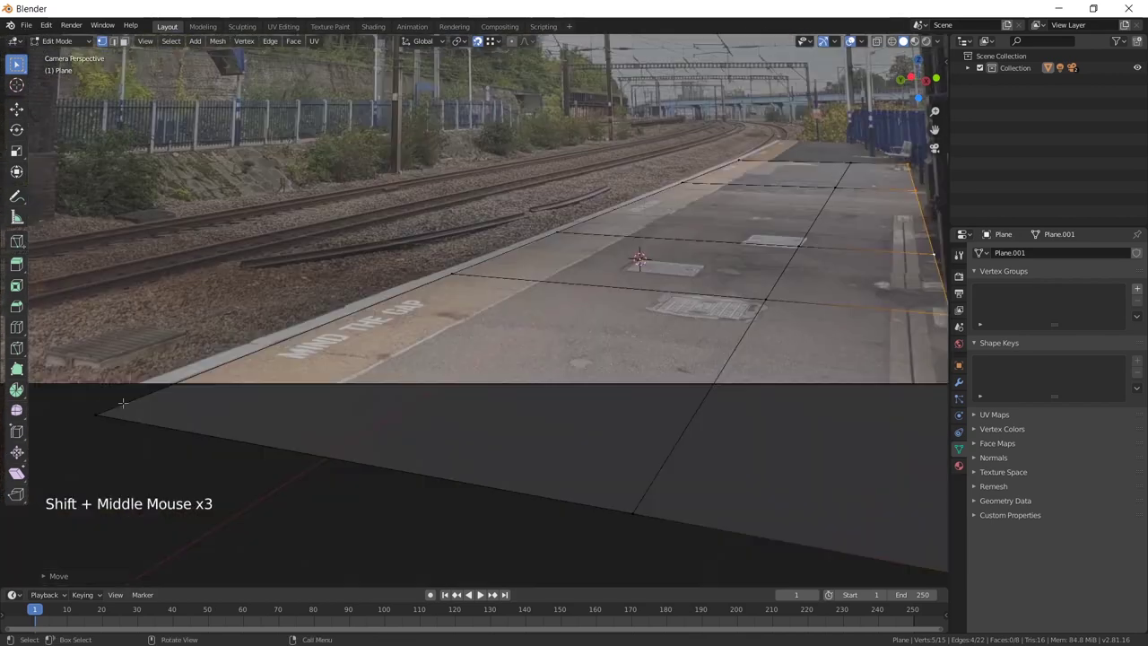
Extrude the platform's track-side edge 1 m downward, then out toward the tracks
triple_click(383, 301)
middle_click_drag(382, 301, 653, 193, "shift")
key("e")
left_click(737, 213)
key("e")
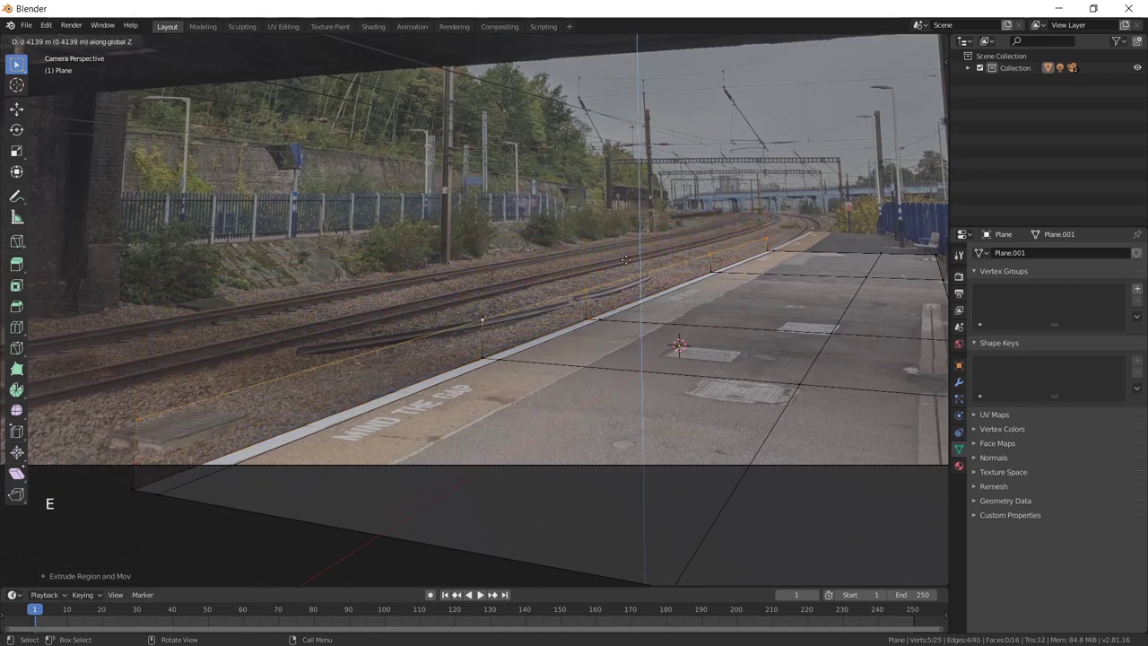
type("-1")
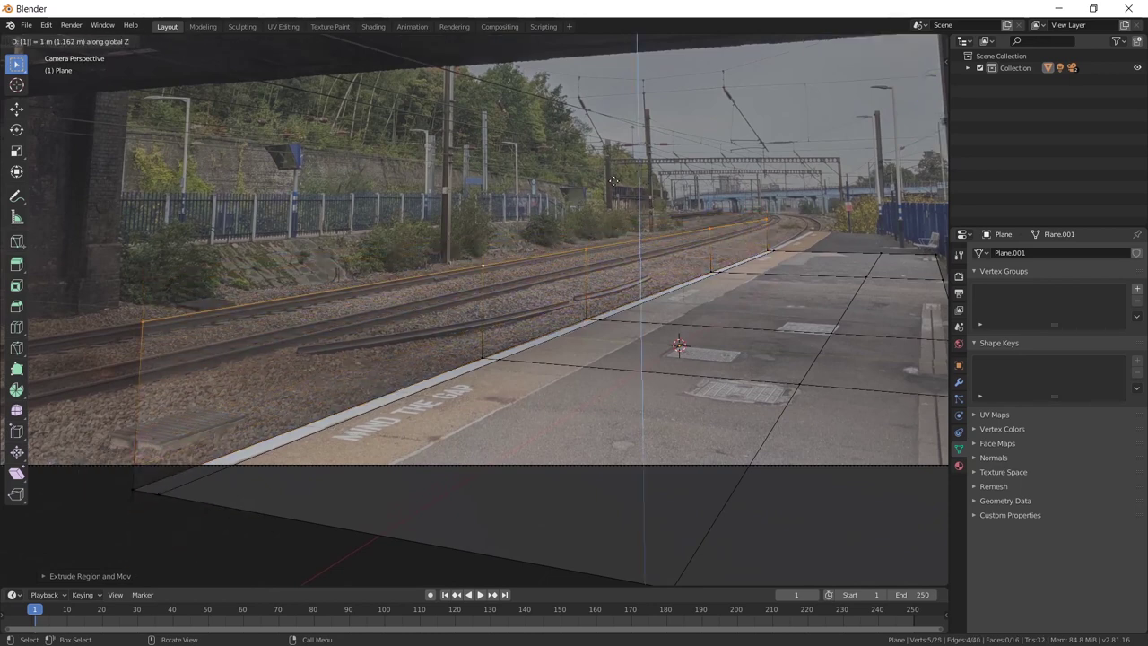
key("Return")
middle_click_drag(613, 180, 829, 81, "shift")
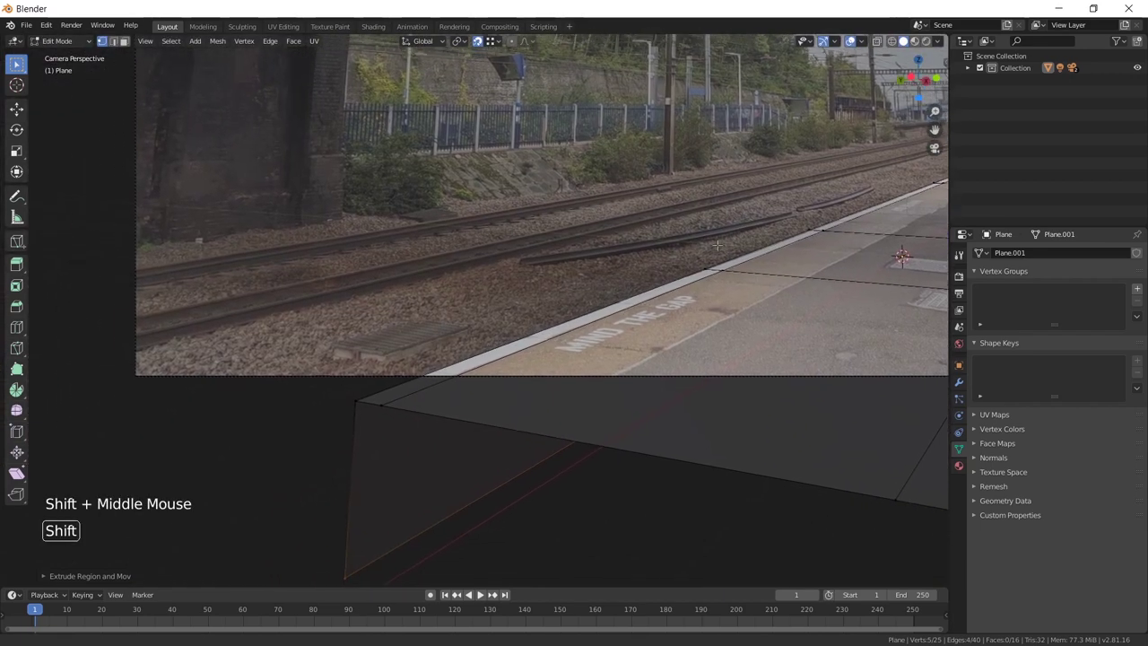
key("e")
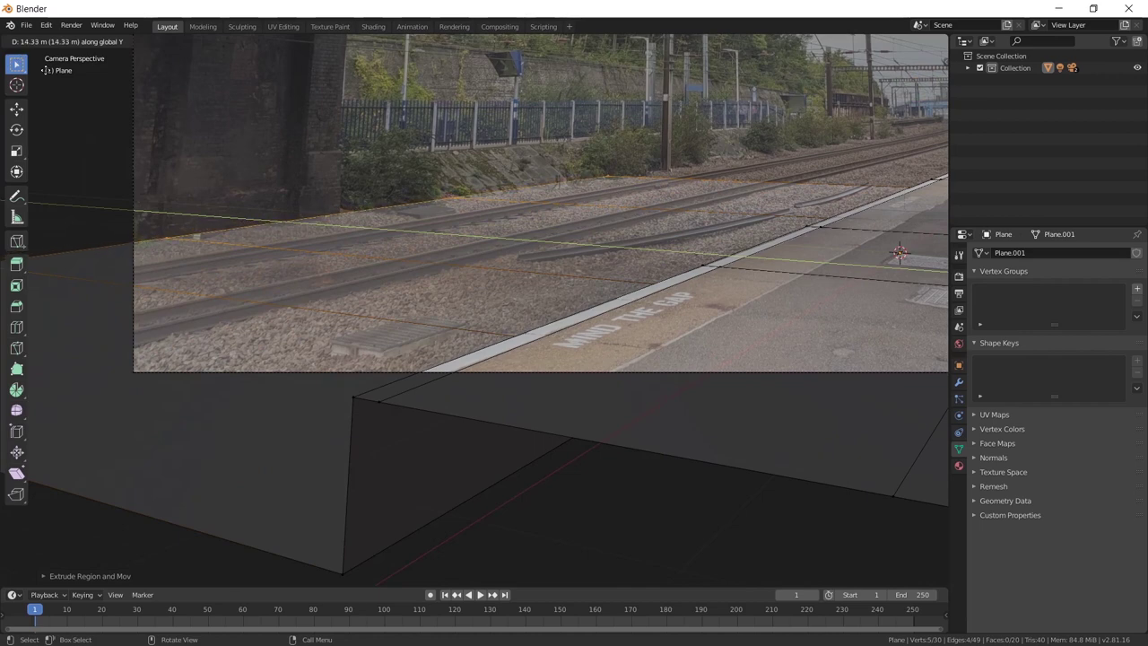
Finish extruding the lower edge out toward the tracks
left_click(55, 79)
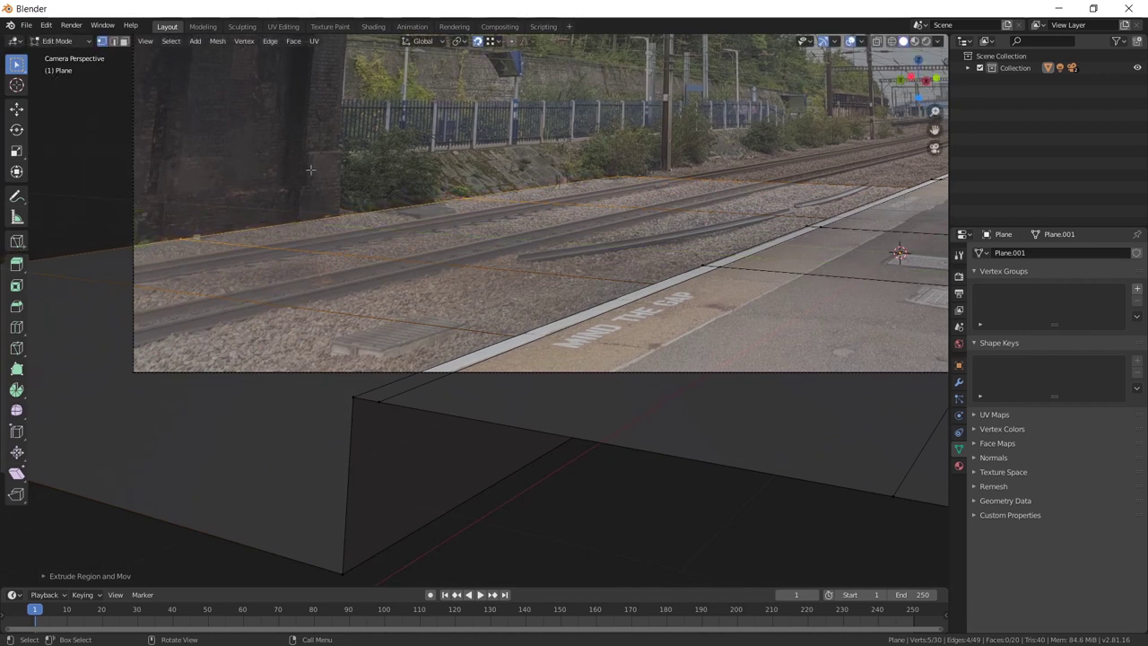
middle_click_drag(431, 269, 449, 247, "shift")
middle_click_drag(379, 230, 358, 215, "shift")
middle_click_drag(404, 251, 377, 269, "shift")
middle_click_drag(448, 233, 422, 251, "shift")
middle_click_drag(538, 242, 543, 223, "ctrl")
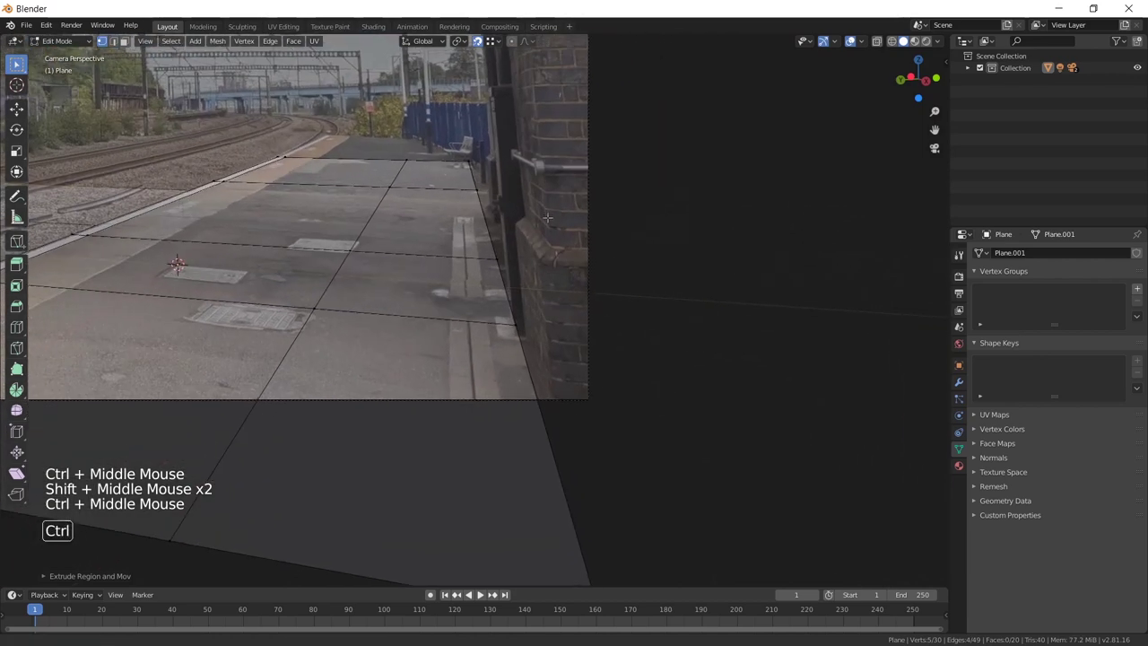
Edge-slide a loop across the platform to match the photo's paving line
triple_click(470, 296)
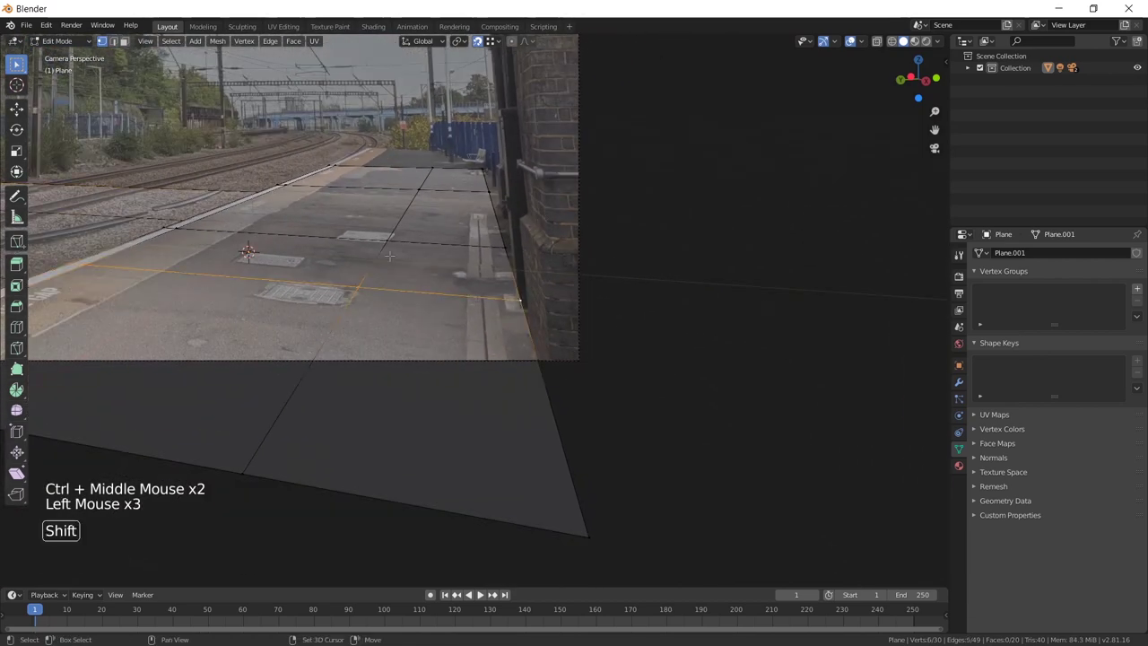
middle_click_drag(373, 257, 556, 280, "shift")
middle_click_drag(574, 285, 603, 287, "shift")
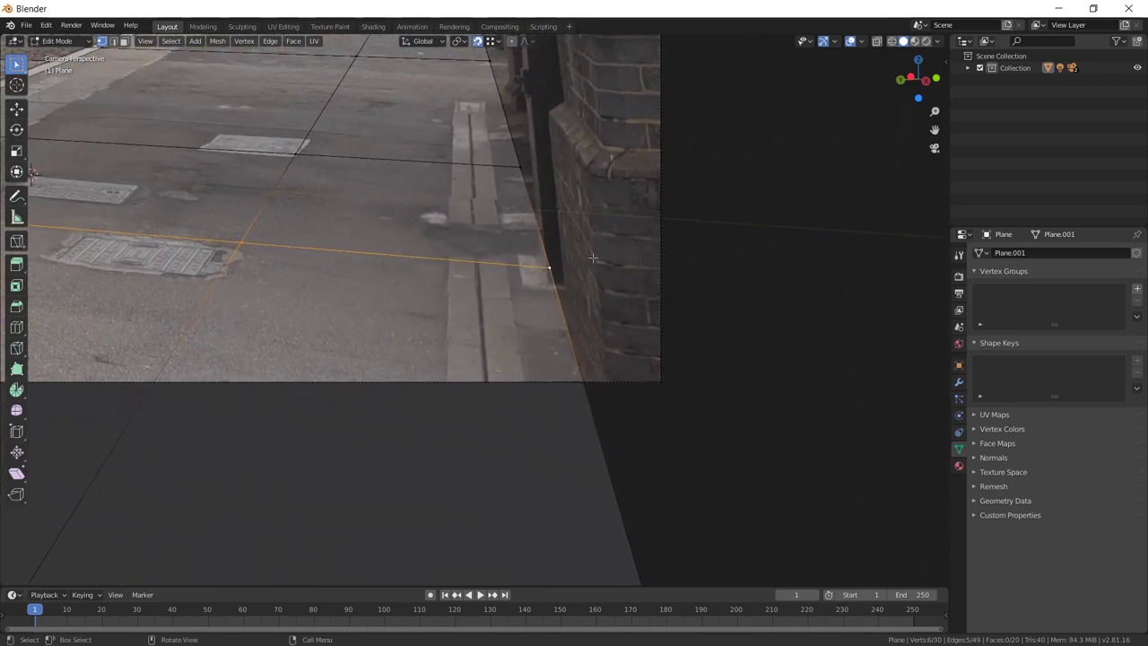
key("g")
key("g")
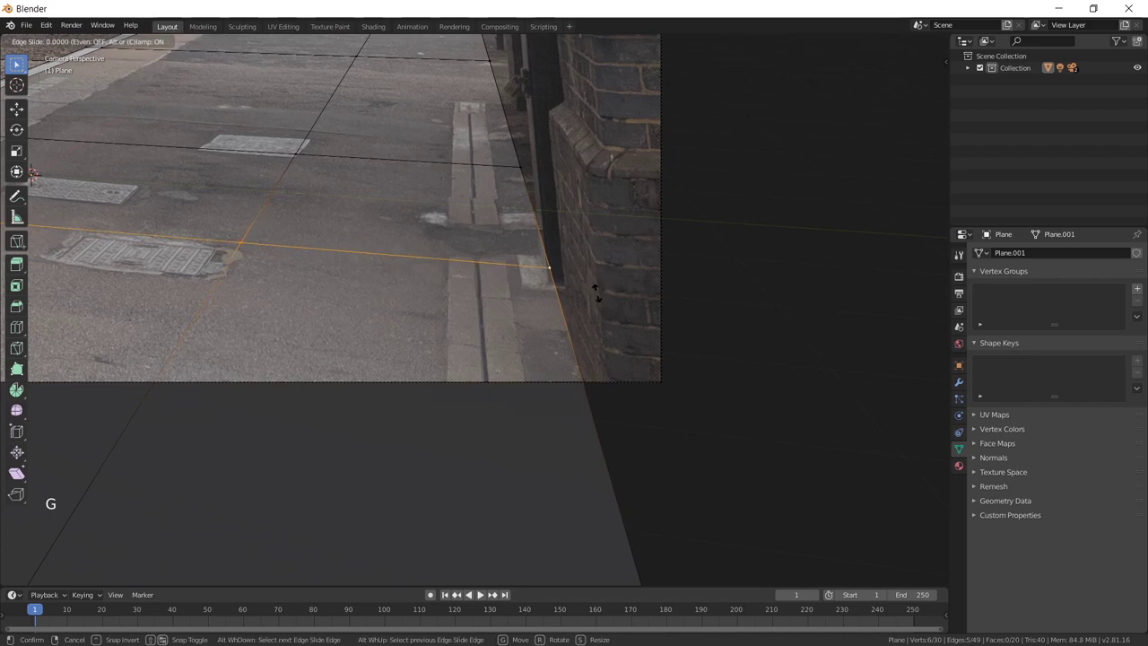
left_click(623, 313)
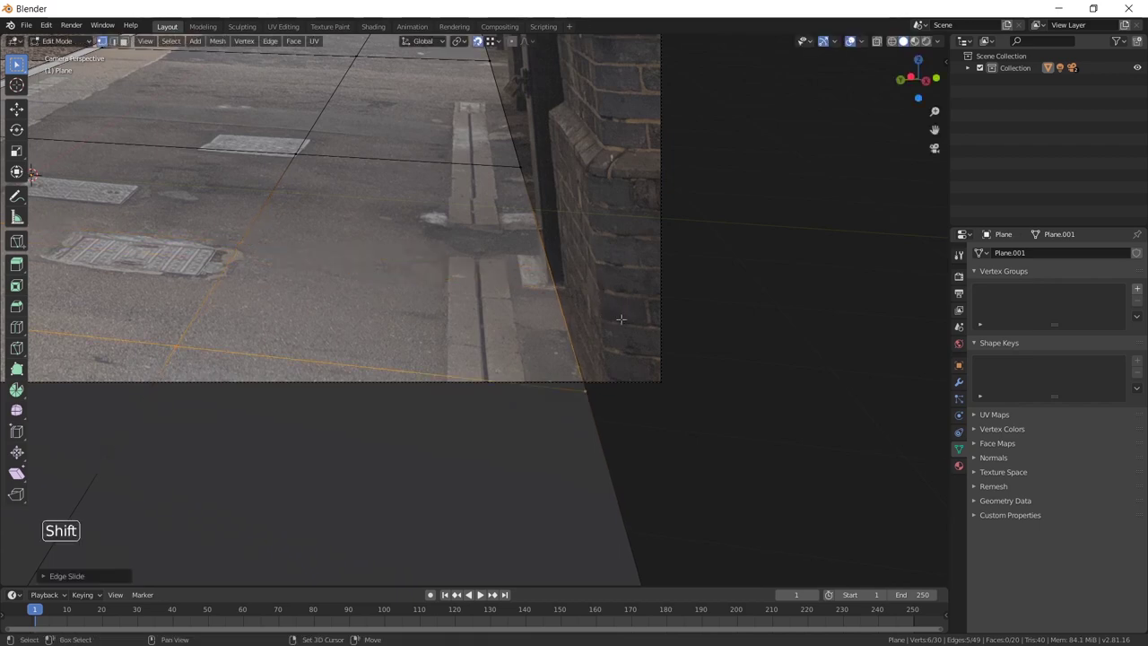
middle_click_drag(623, 314, 605, 235, "shift")
middle_click_drag(607, 191, 612, 303, "ctrl")
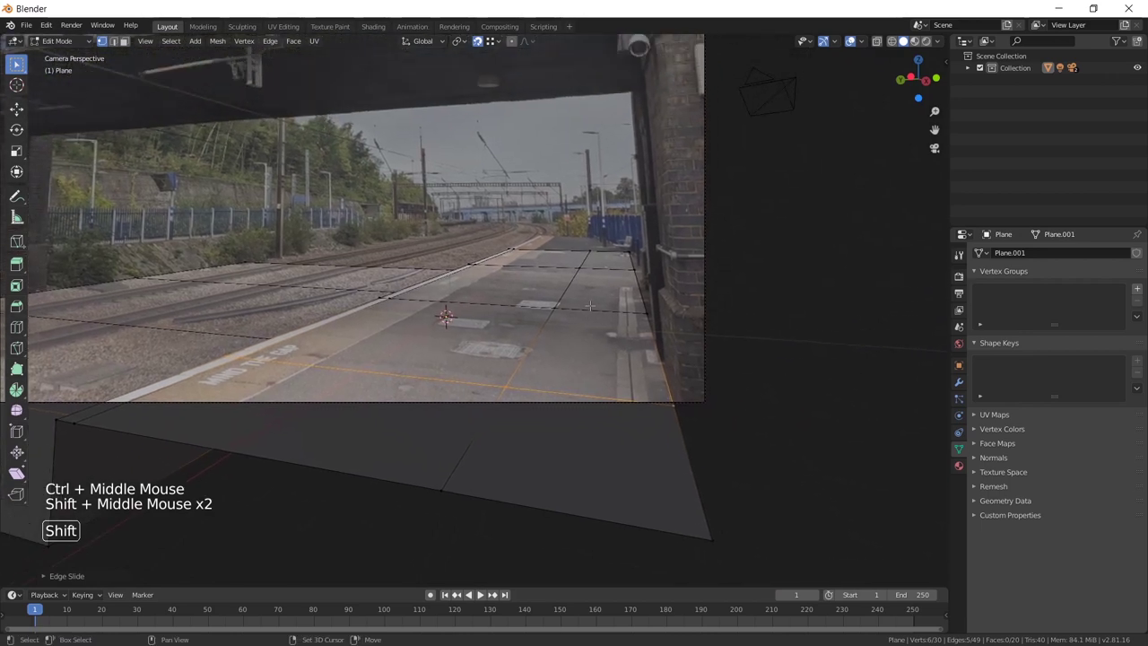
Slide the edge loop near the tracks onto the photo's track-side line
triple_click(608, 306)
middle_click_drag(612, 303, 807, 269, "ctrl")
middle_click_drag(359, 296, 628, 323, "shift")
middle_click_drag(134, 359, 192, 338, "shift")
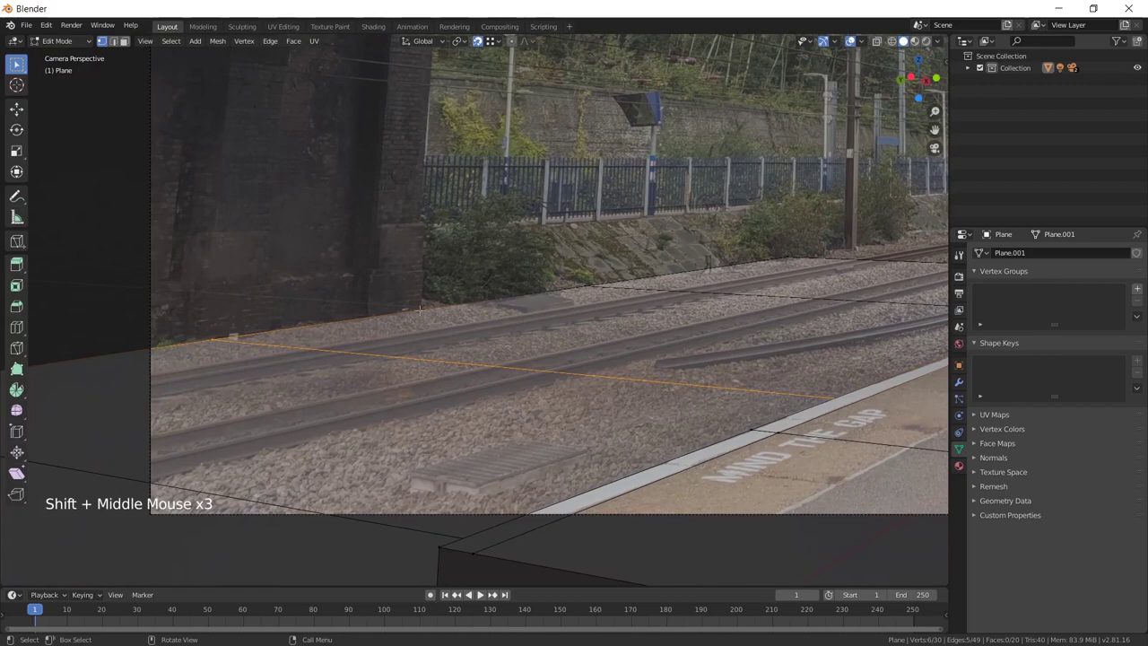
middle_click_drag(419, 310, 421, 310)
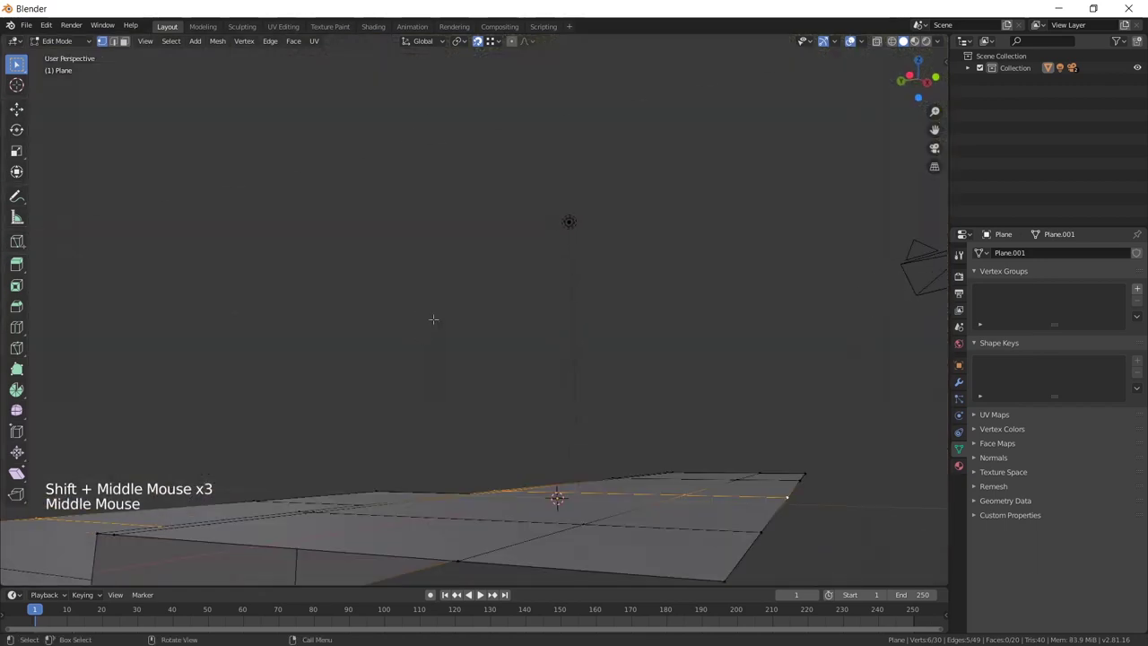
key("KP_0")
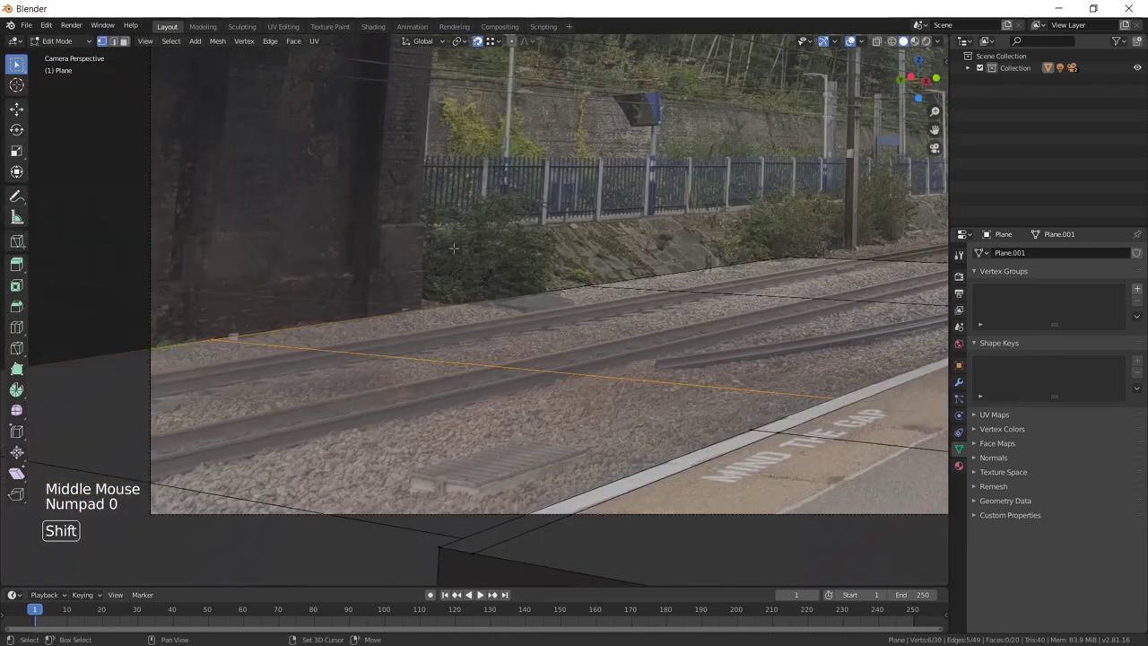
middle_click_drag(431, 258, 442, 269, "shift")
key("g")
key("g")
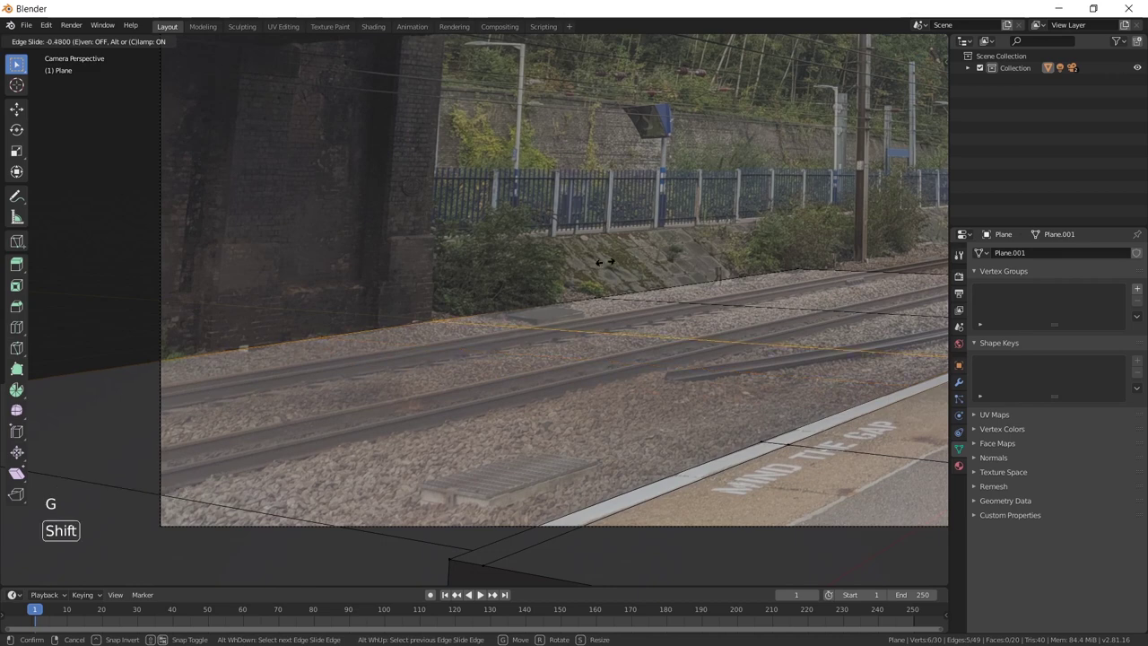
mouse_move(571, 276)
middle_mouse_down("shift")
mouse_move(591, 224)
mouse_move(574, 296)
mouse_move(582, 272)
middle_mouse_up("shift")
Select several platform faces in face select mode
key("3")
left_click(582, 273)
left_click(669, 282, "shift")
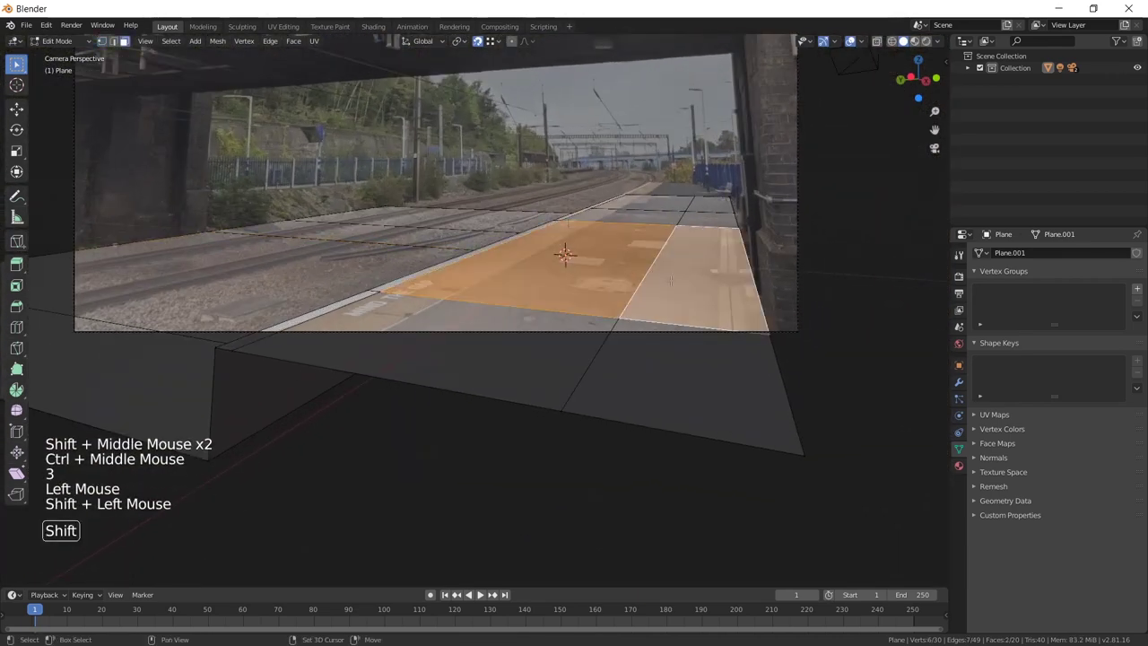
middle_click_drag(602, 230, 341, 312, "shift")
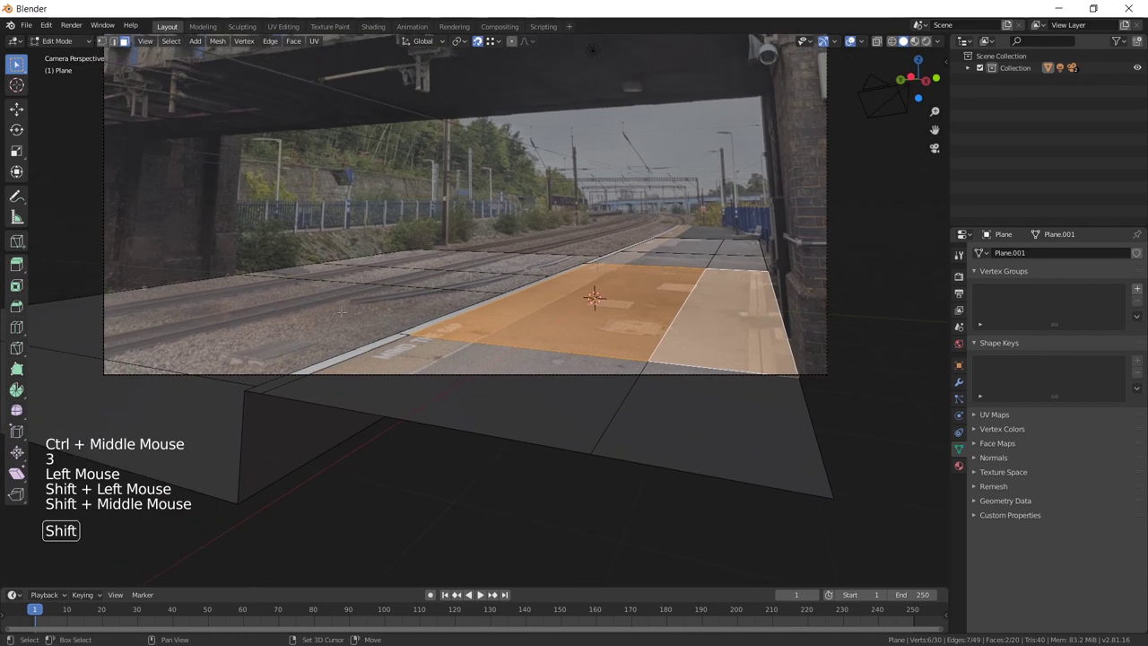
left_click(458, 310)
middle_click_drag(792, 314, 611, 328, "shift")
Extrude the platform's right edge 3 m along Y toward the bridge support
key("2")
left_click(582, 355)
type("e")
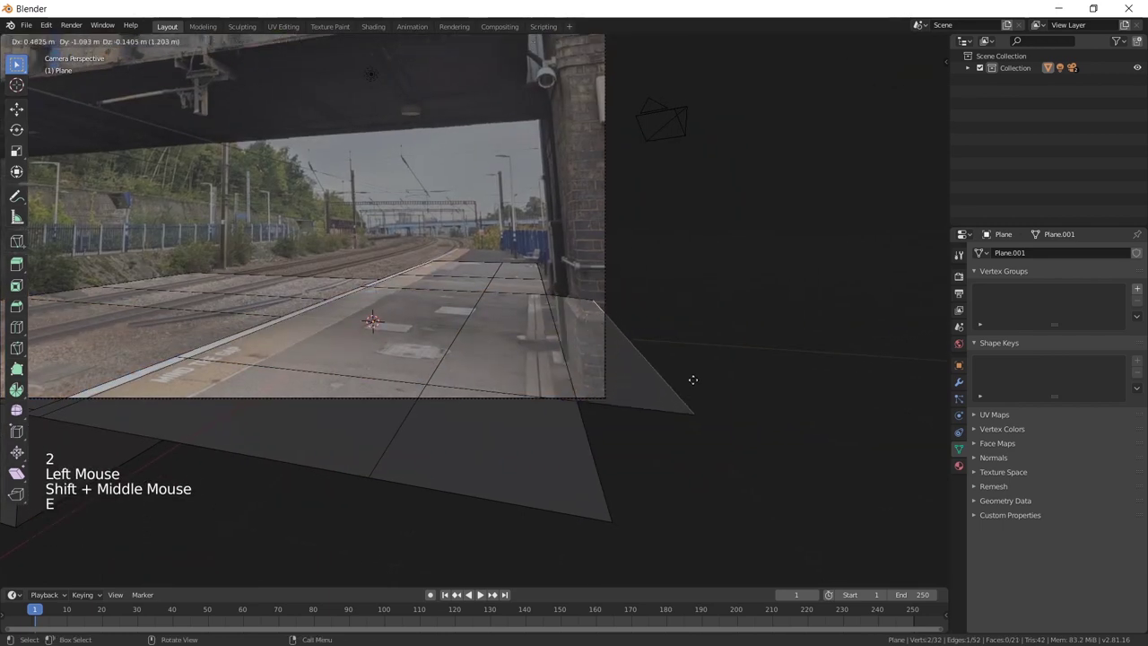
type("y3")
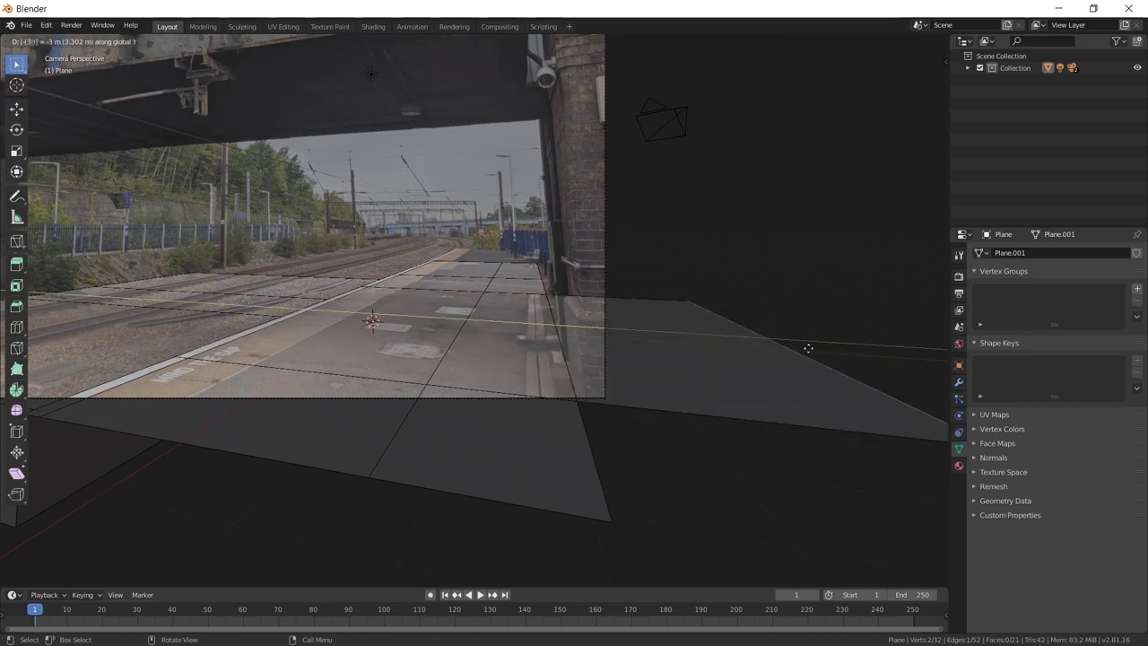
left_click(808, 348)
middle_click_drag(808, 348, 660, 407, "ctrl")
middle_click_drag(655, 269, 679, 395, "shift")
Extrude the outer edge upward into the right abutment wall
key("e")
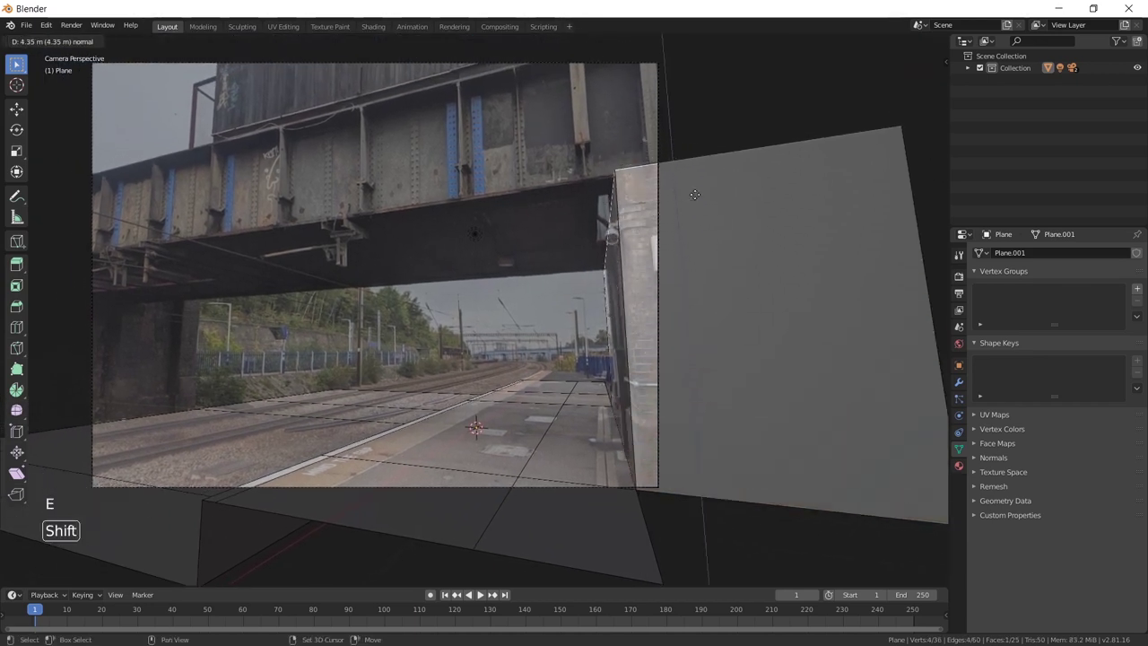
left_click(702, 166)
middle_click_drag(690, 186, 622, 174, "shift")
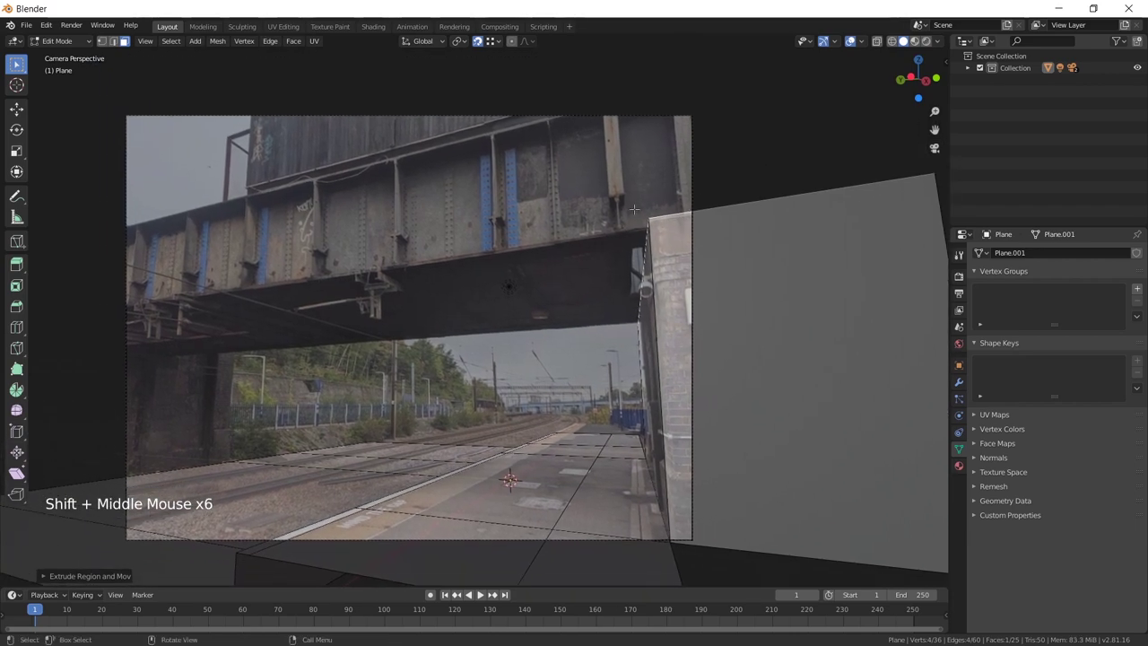
Duplicate and scale the wall's left edge, then extrude it up toward the girder
key("2")
left_click(639, 235)
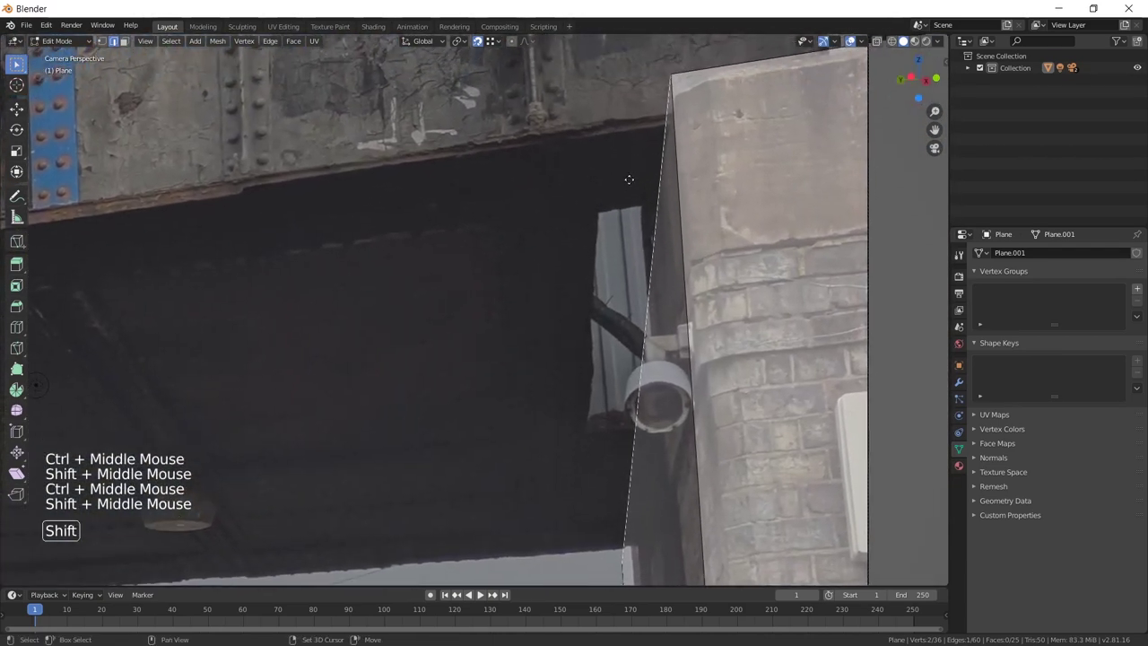
key("shift+d")
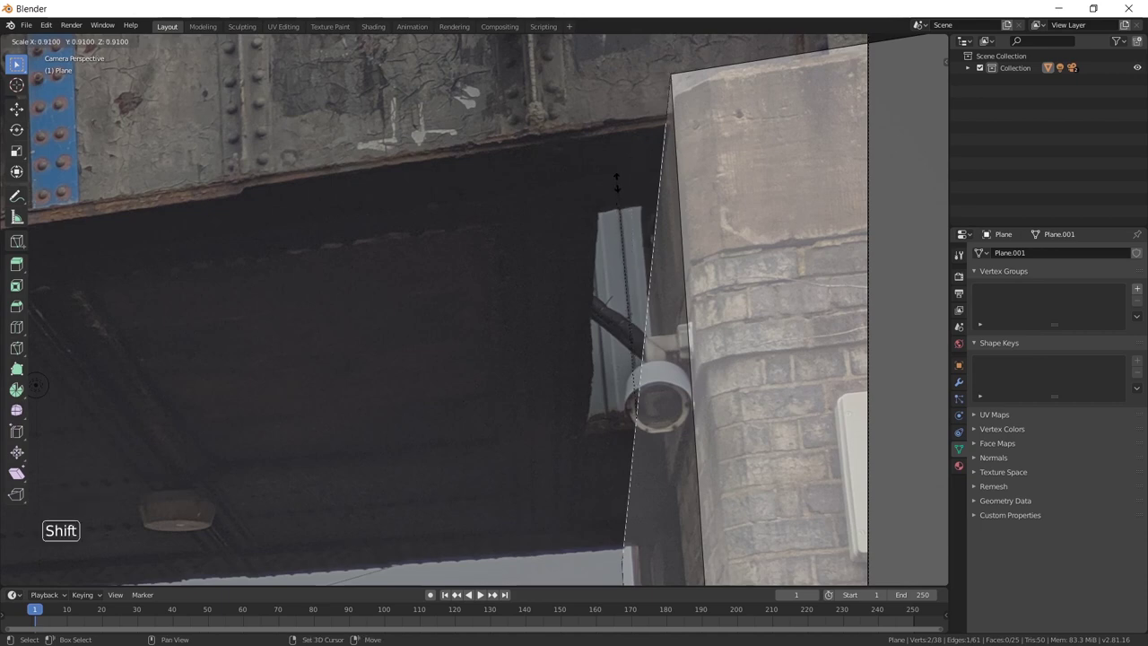
left_click(616, 182)
middle_click_drag(616, 182, 477, 287, "shift")
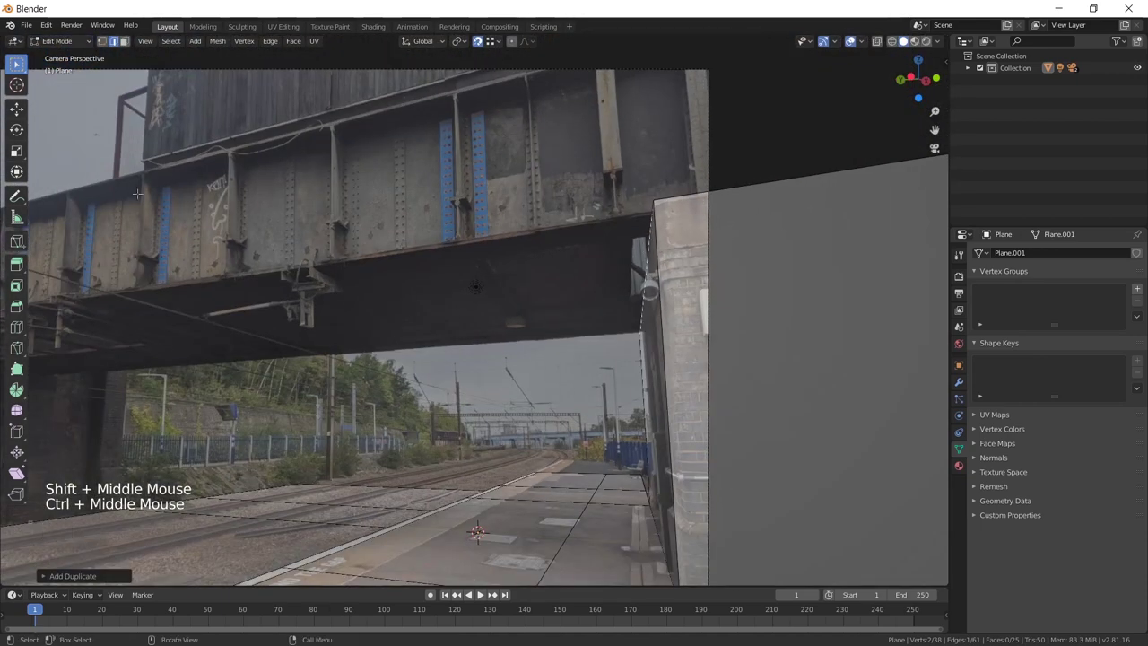
middle_click_drag(462, 118, 620, 251, "ctrl")
middle_click_drag(620, 251, 617, 254, "shift")
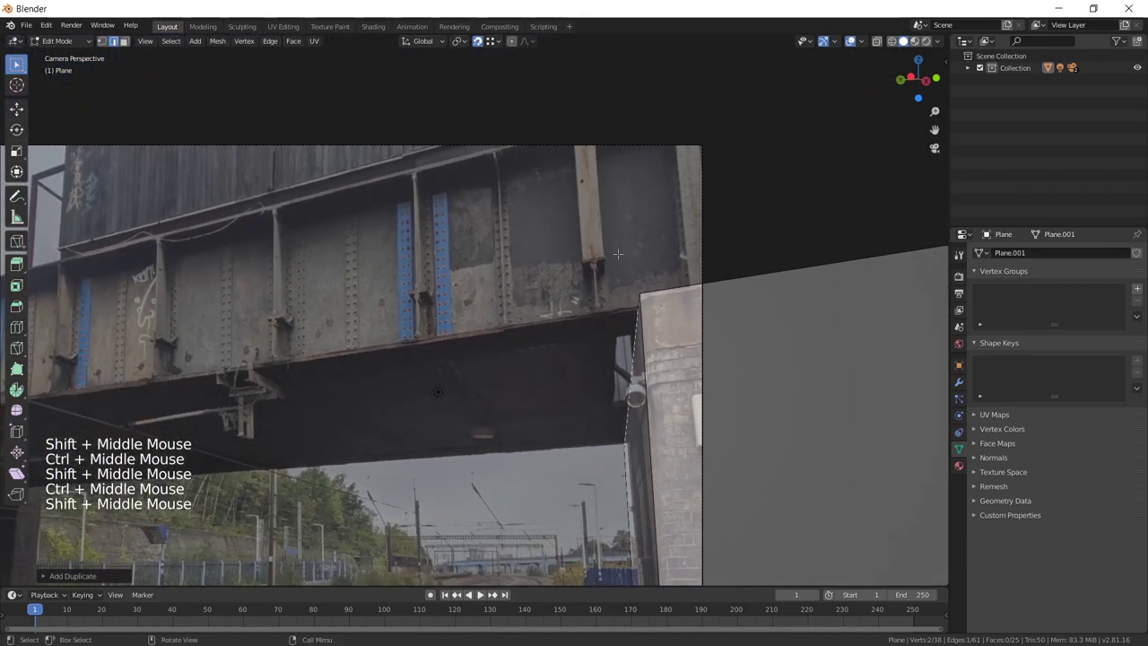
key("e")
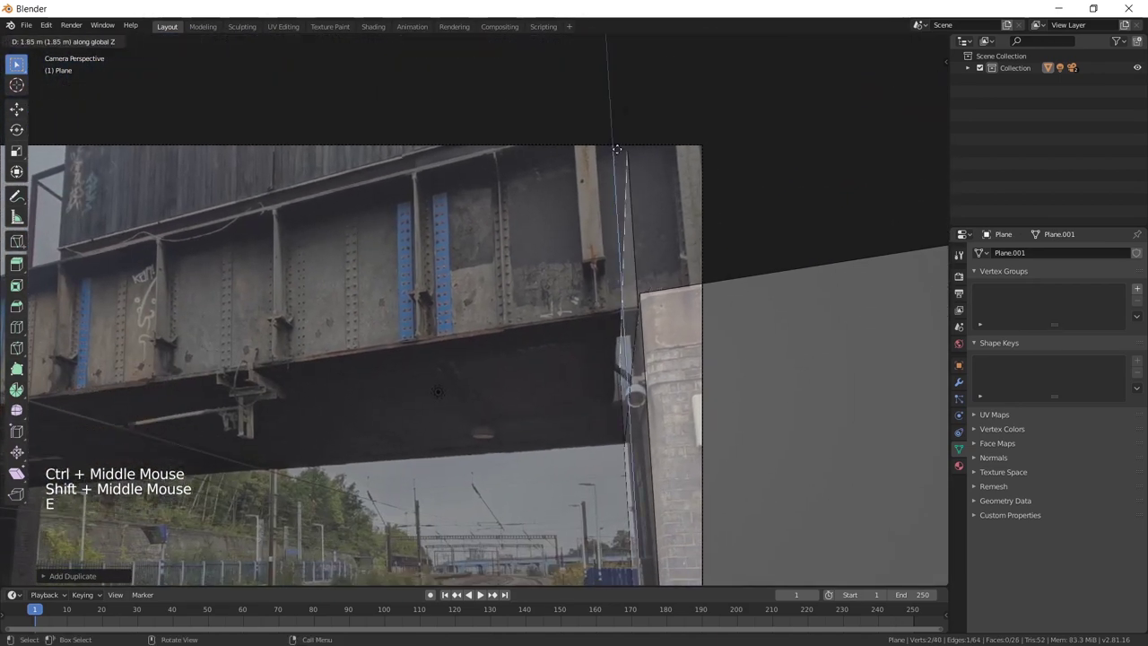
left_click(619, 125)
middle_click_drag(619, 126, 640, 158, "shift")
key("KP_0")
Extrude the thin upright face across the tracks into the bridge girder
key("3")
left_click(665, 228)
middle_click_drag(647, 228, 762, 269, "shift")
middle_click_drag(762, 269, 717, 251, "shift")
key("e")
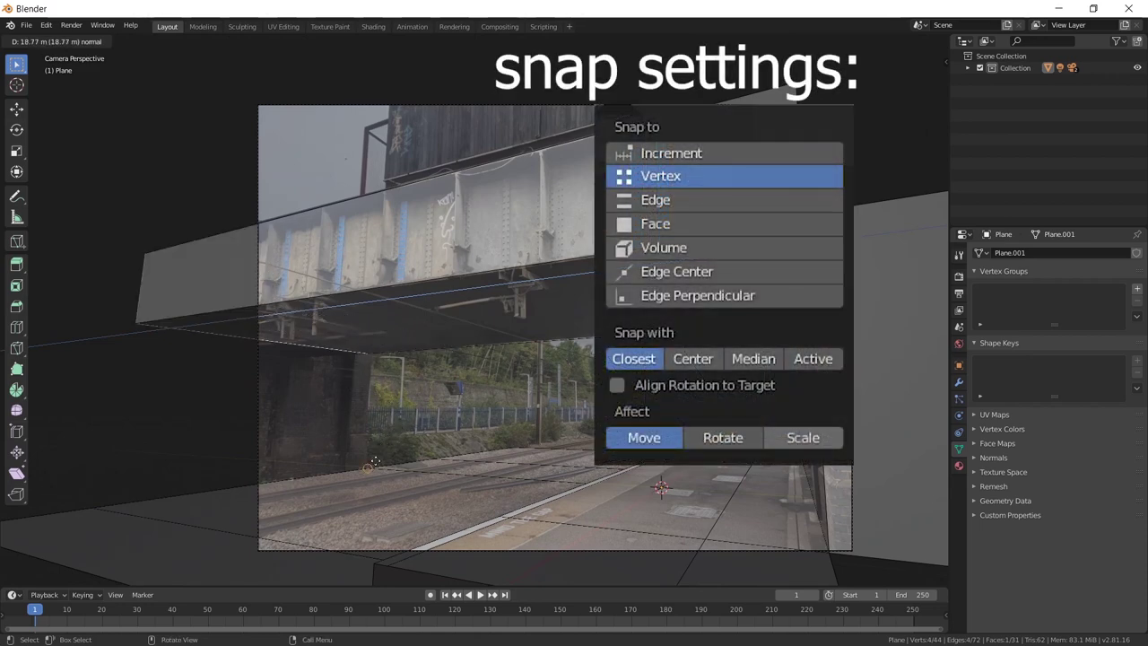
left_click(377, 460)
middle_click_drag(377, 459, 378, 388, "shift")
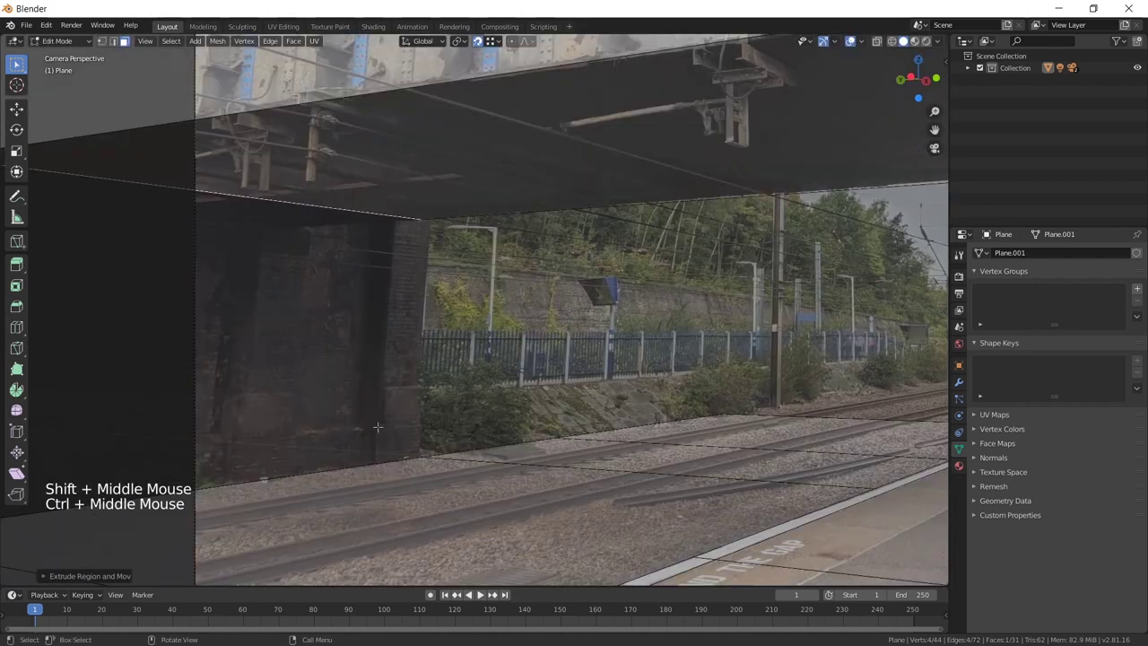
middle_click_drag(395, 297, 468, 299, "ctrl")
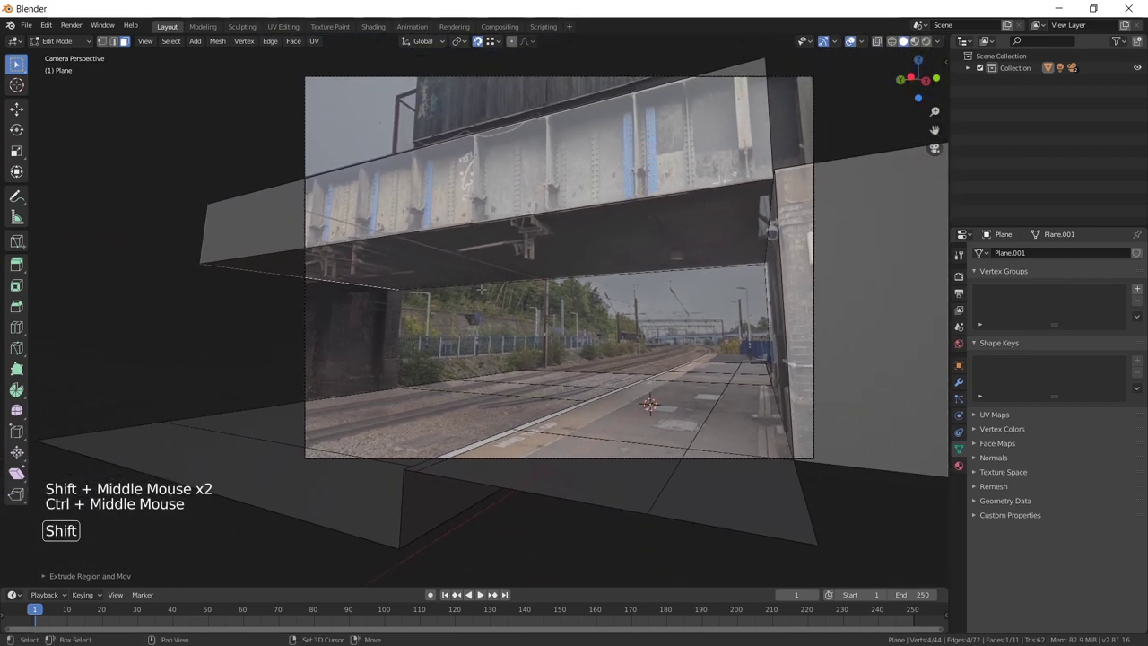
Extrude the girder's end face outward by 3 m
key("e")
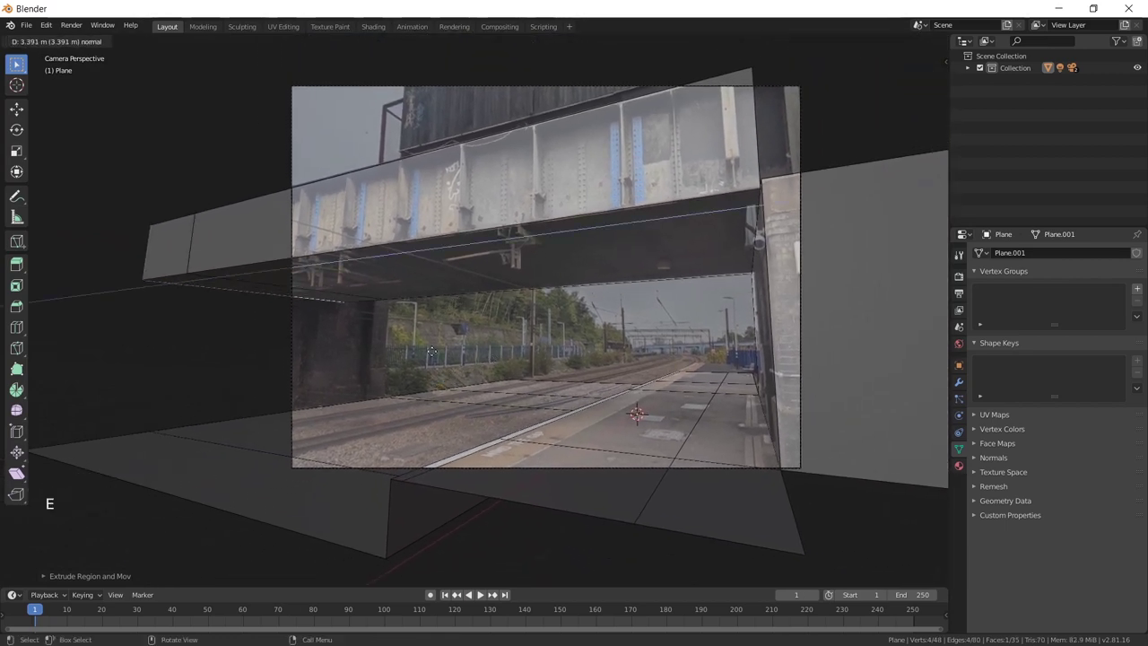
middle_click_drag(356, 345, 448, 305, "shift")
middle_click_drag(448, 305, 502, 269, "ctrl")
left_click(675, 255)
middle_click_drag(674, 256, 736, 224, "ctrl")
key("e")
left_click(762, 230)
middle_click_drag(532, 319, 693, 265)
key("KP_0")
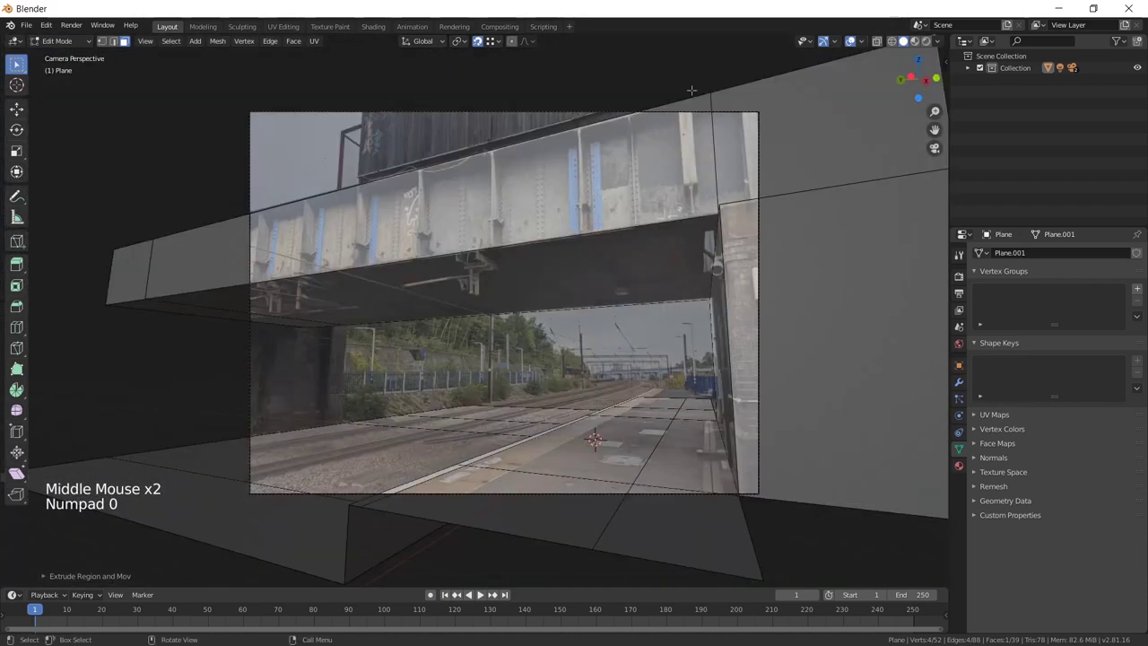
middle_click_drag(457, 218, 621, 285, "shift")
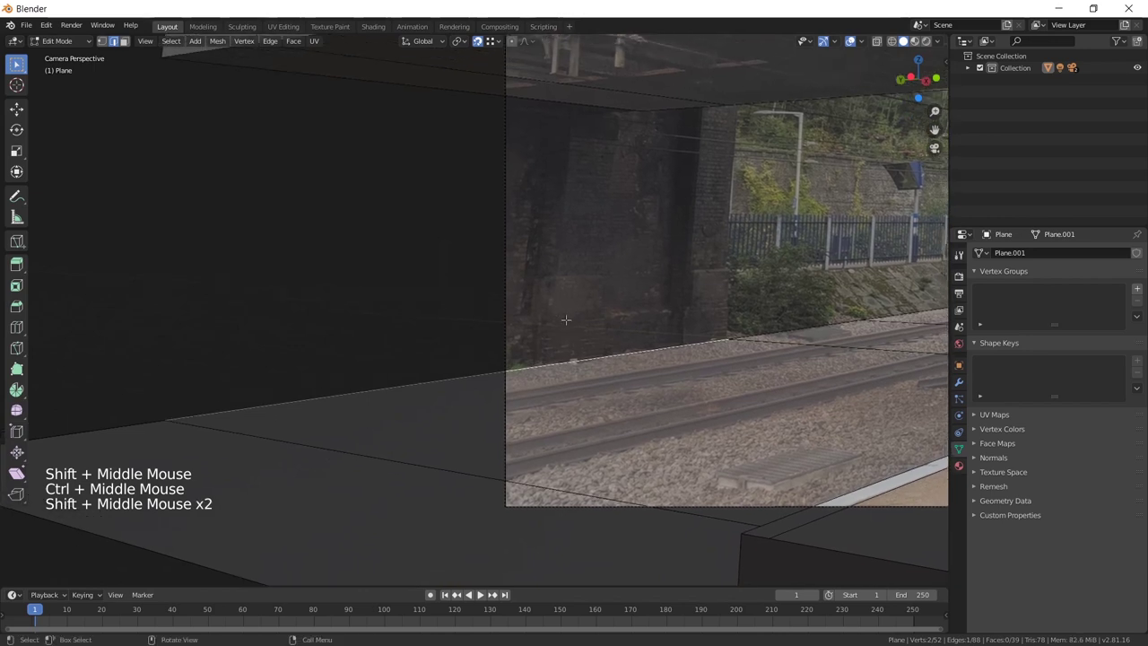
Extrude the ground edge along Y beyond the far tracks
key("e")
key("y")
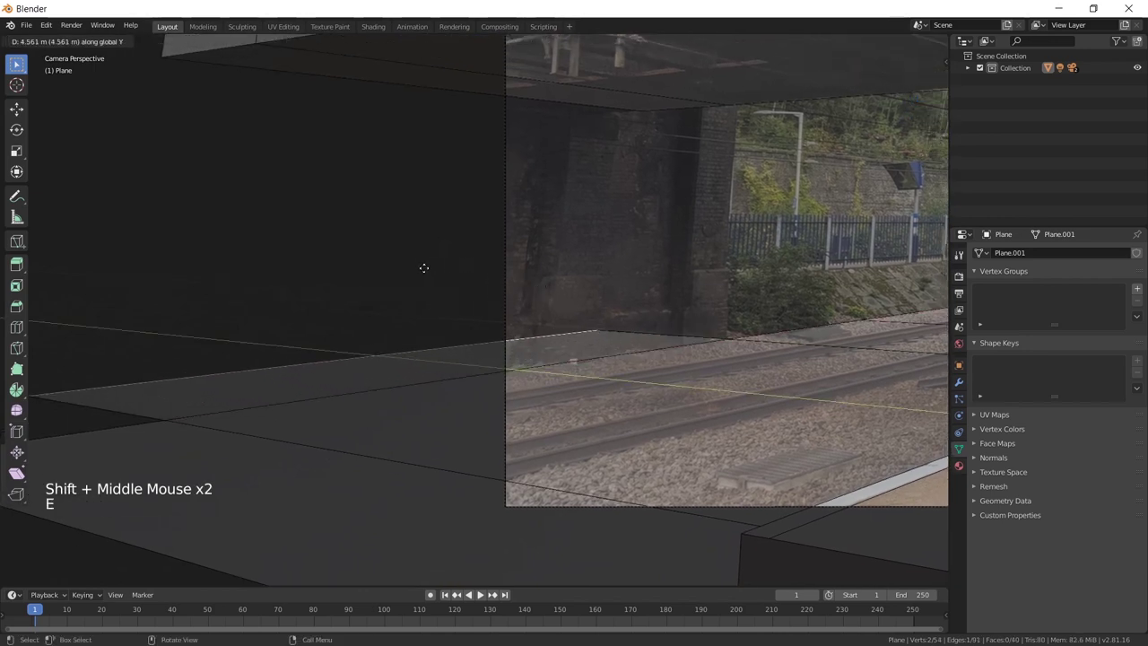
left_click(422, 261)
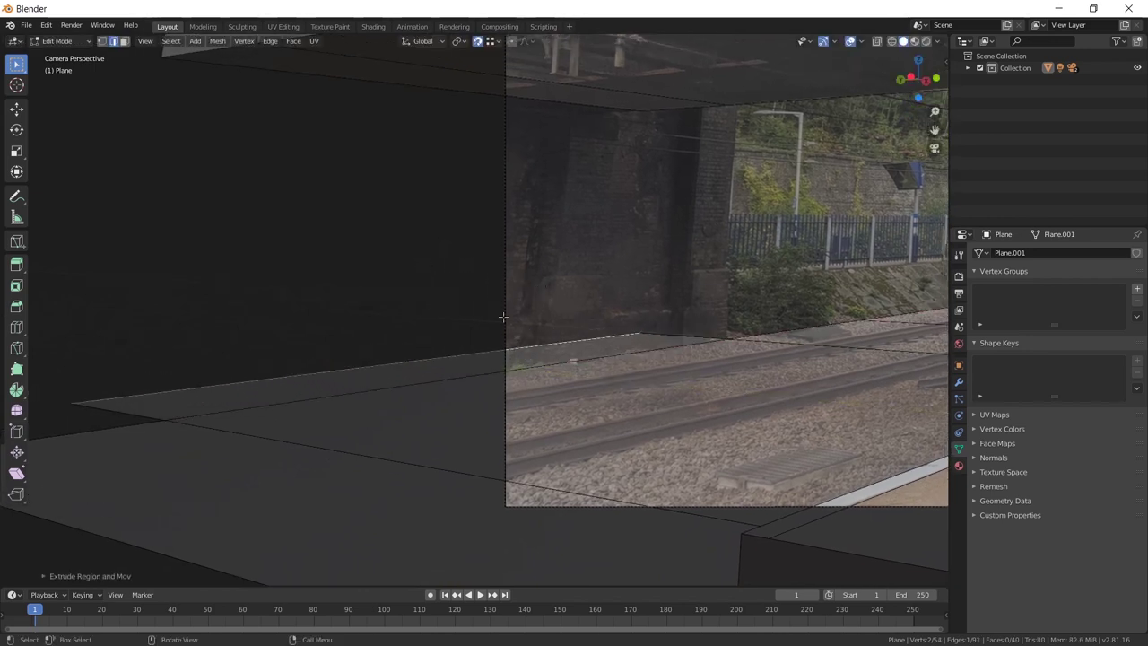
middle_click_drag(518, 360, 474, 171, "shift")
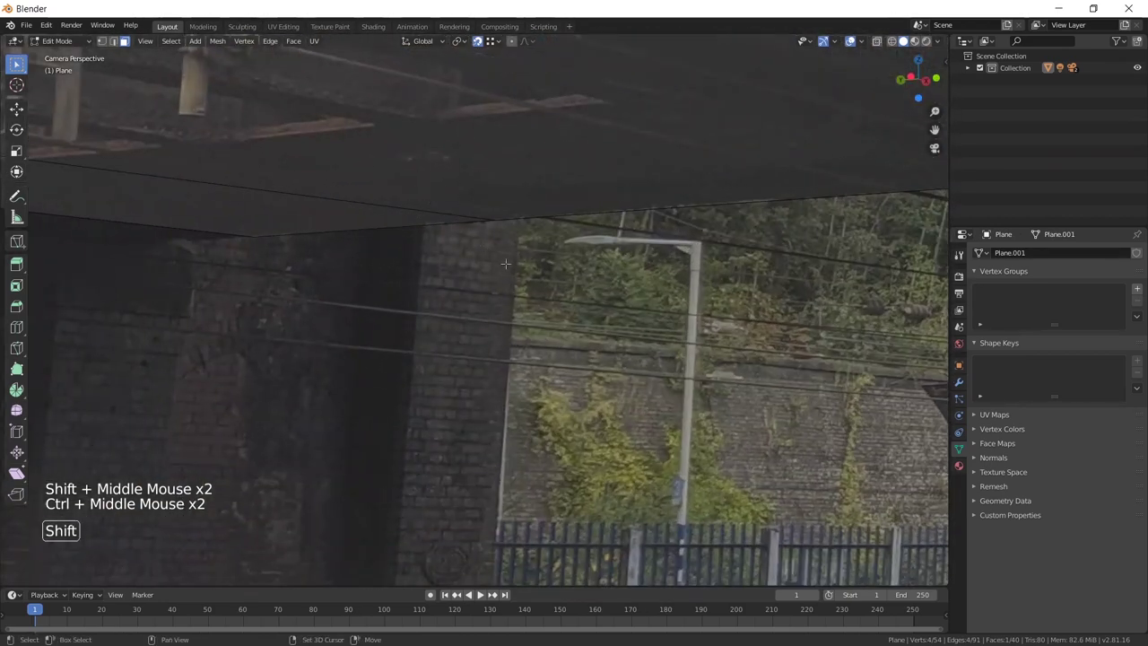
Extrude an edge up for the left abutment wall and move it beneath the girder
middle_click_drag(508, 268, 520, 323, "shift")
middle_click_drag(520, 322, 556, 352, "shift")
key("e")
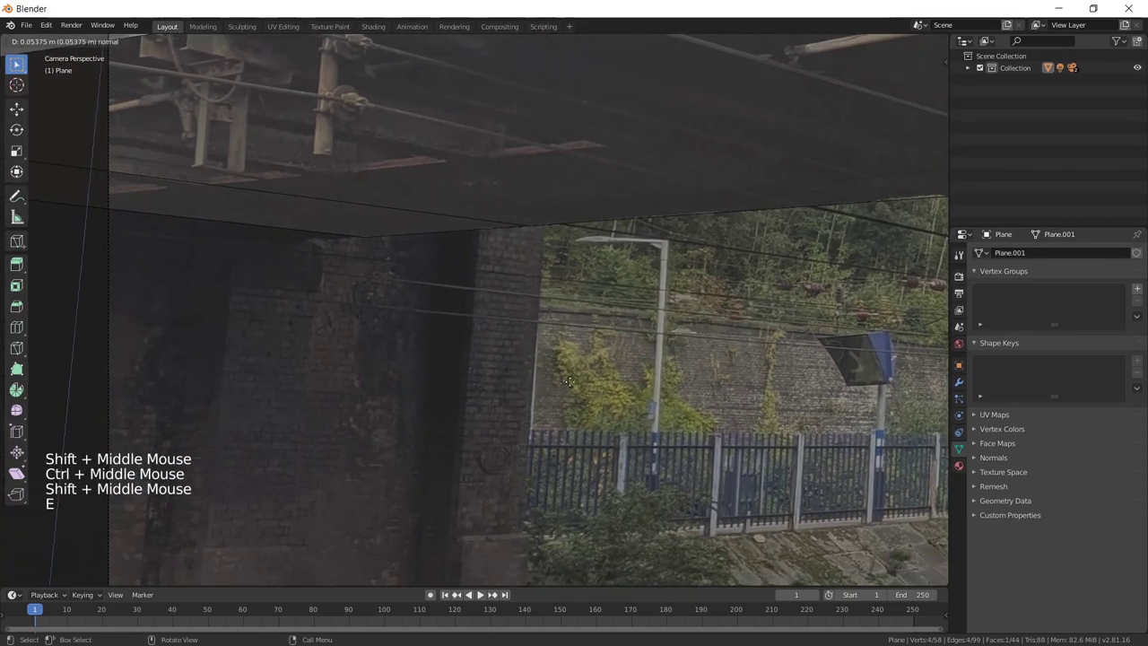
left_click(608, 197)
key("g")
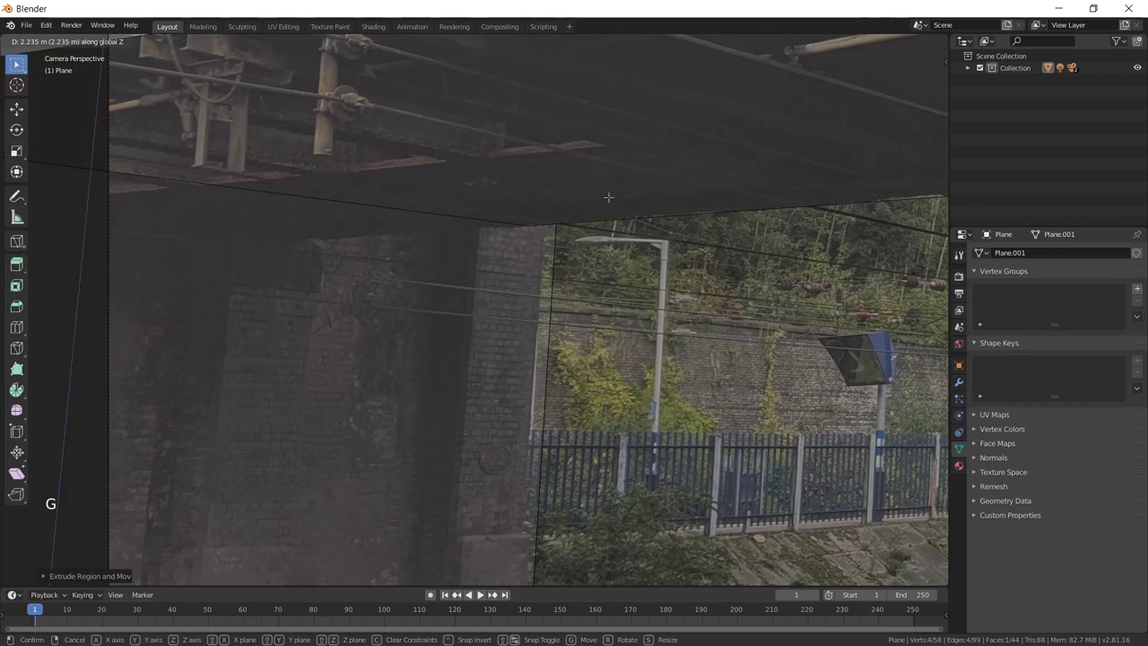
left_click(608, 197)
middle_click_drag(608, 197, 545, 191, "shift")
Duplicate the girder's top face and lift the copy along Z in camera view
left_click(505, 227)
key("KP_0")
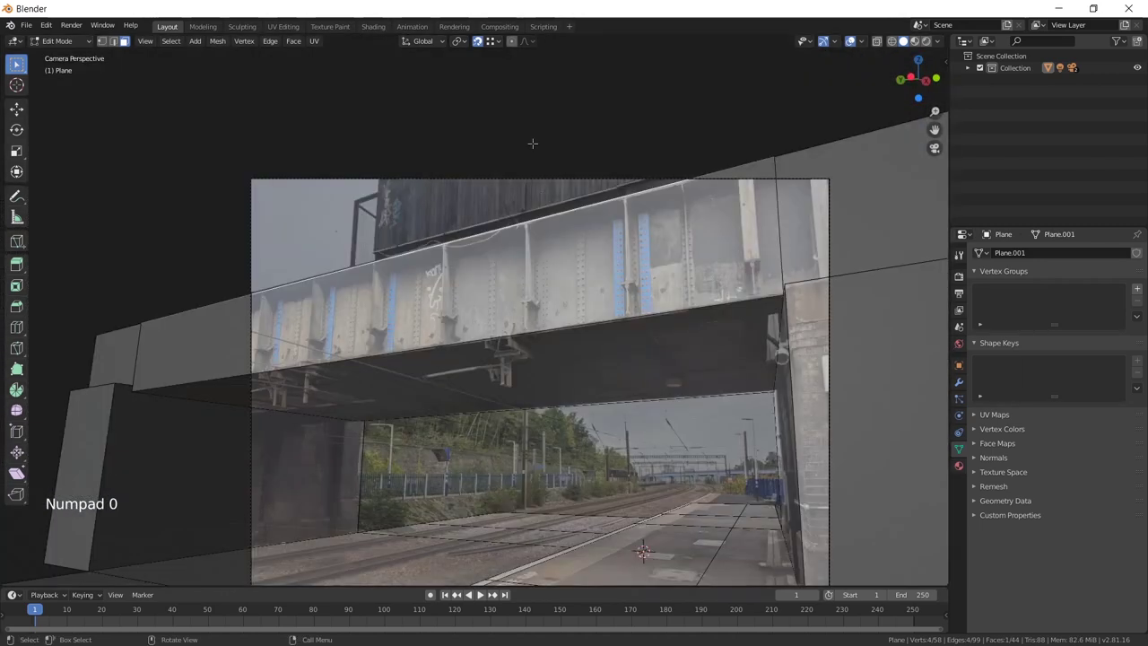
middle_click_drag(530, 141, 529, 202, "shift")
middle_click_drag(529, 202, 533, 199, "ctrl")
middle_click_drag(534, 199, 538, 198, "shift")
middle_click_drag(538, 198, 553, 189, "ctrl")
key("shift+d")
key("z")
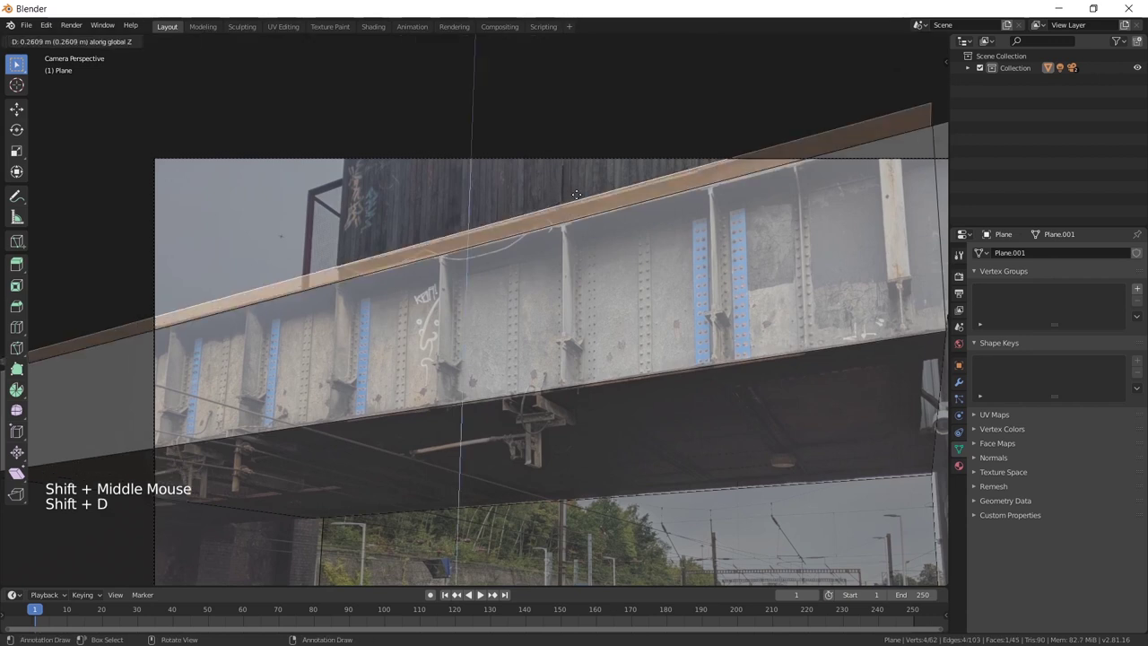
left_click(582, 195)
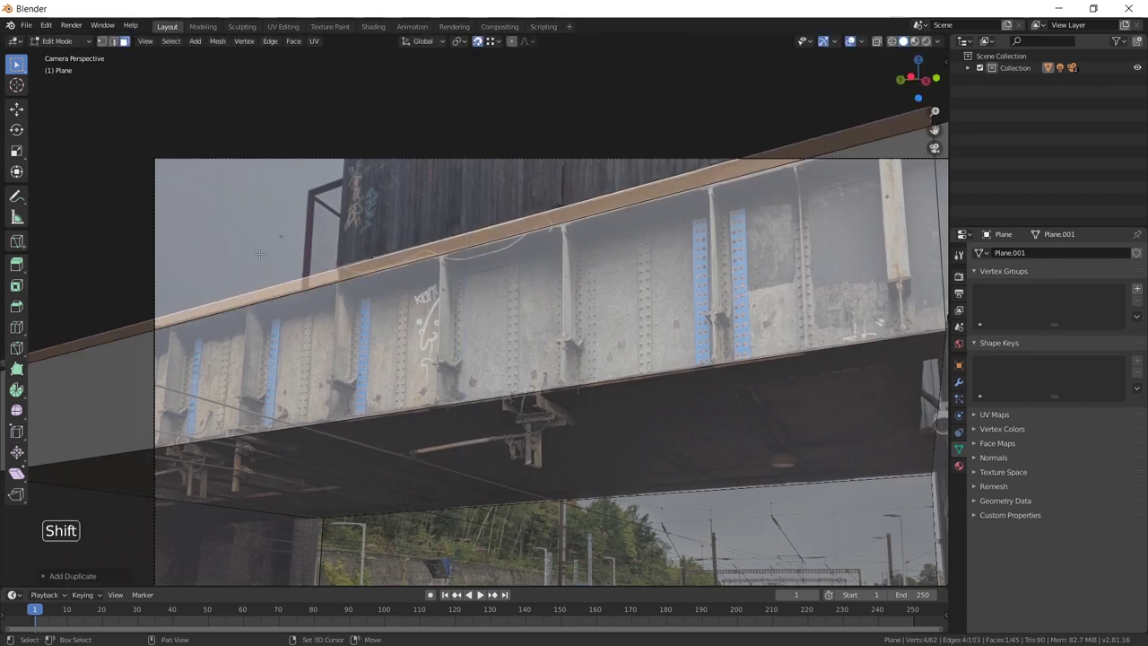
Move an edge of the duplicated face to fit the bridge in the photo
middle_click_drag(263, 252, 350, 259, "shift")
key("2")
left_click(417, 228)
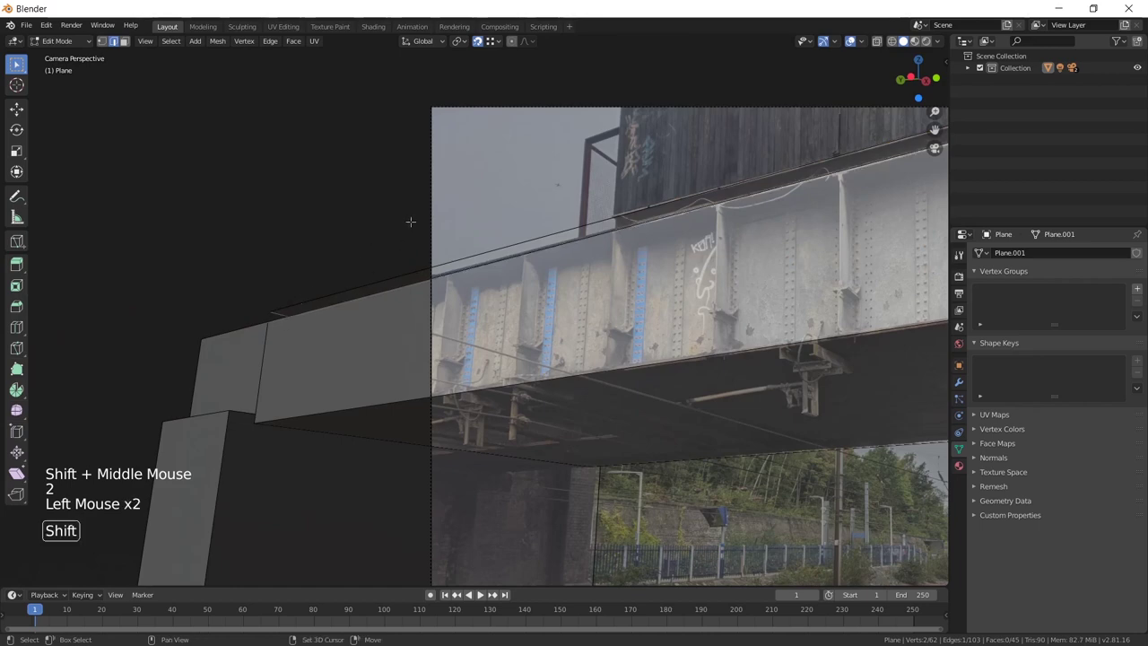
key("g")
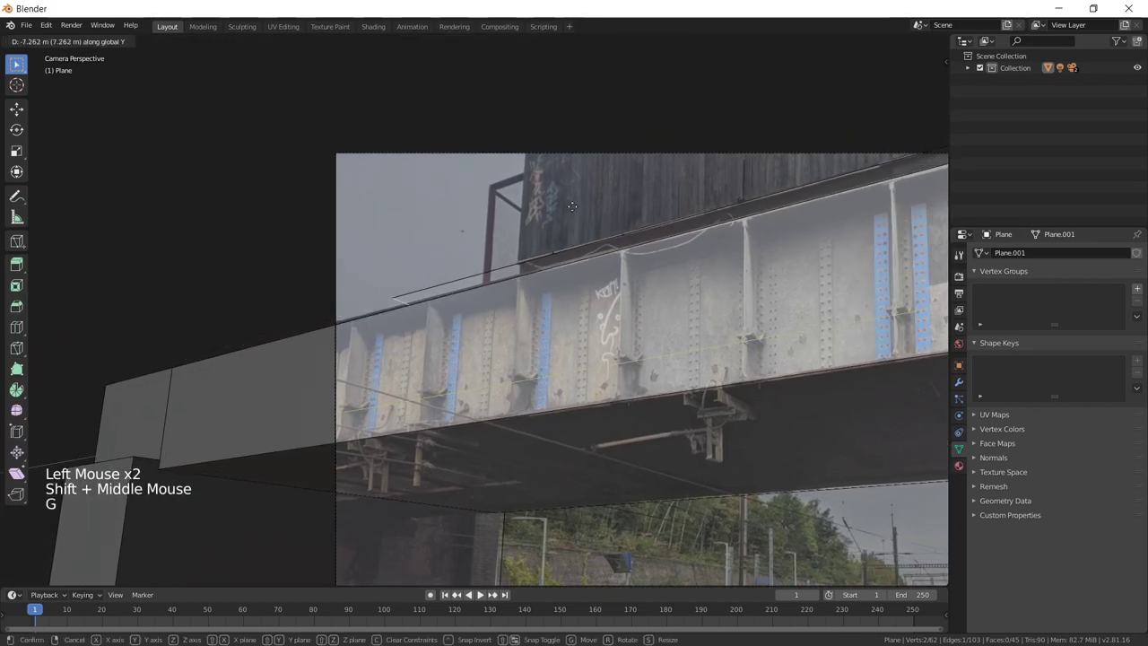
left_click(641, 208)
mouse_move(641, 208)
middle_mouse_down("shift")
mouse_move(422, 219)
mouse_move(654, 184)
mouse_move(623, 196)
middle_mouse_up("shift")
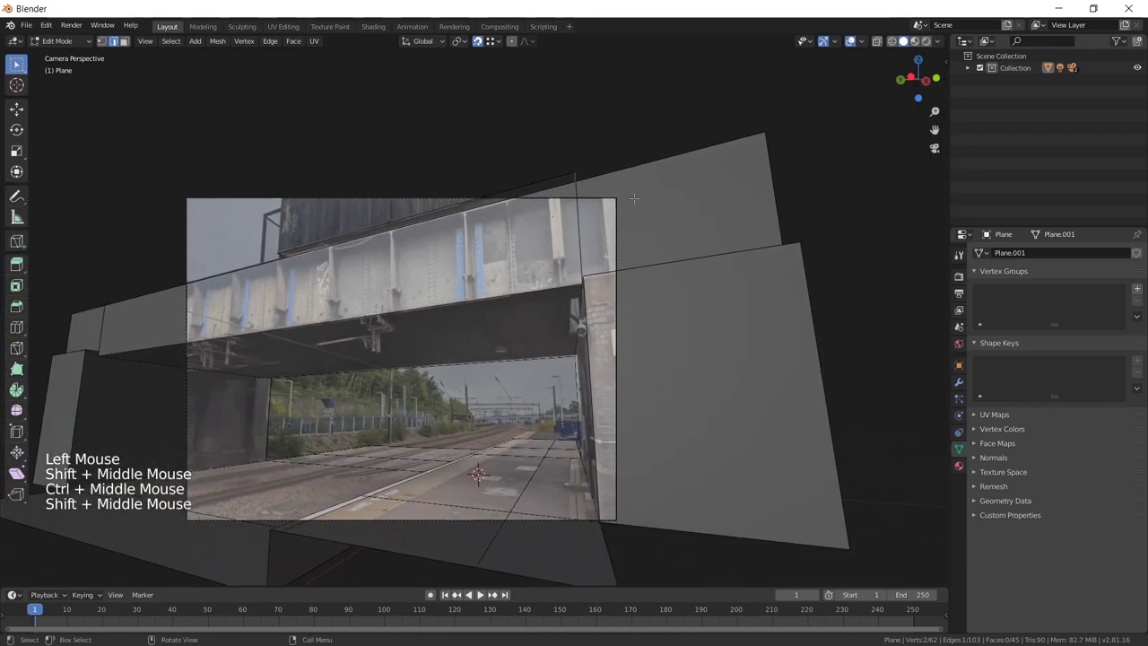
Extrude the bridge beam face upward by 3 m
left_click(357, 232)
middle_click_drag(357, 232, 403, 179, "shift")
middle_click_drag(403, 179, 475, 135, "ctrl")
key("e")
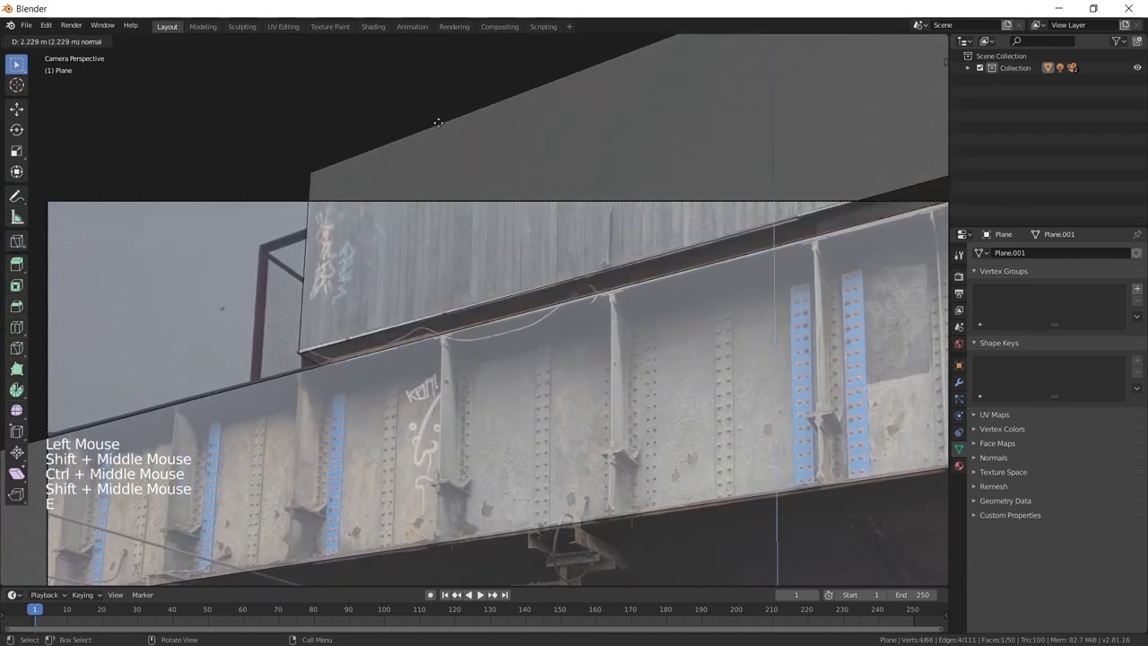
type("3")
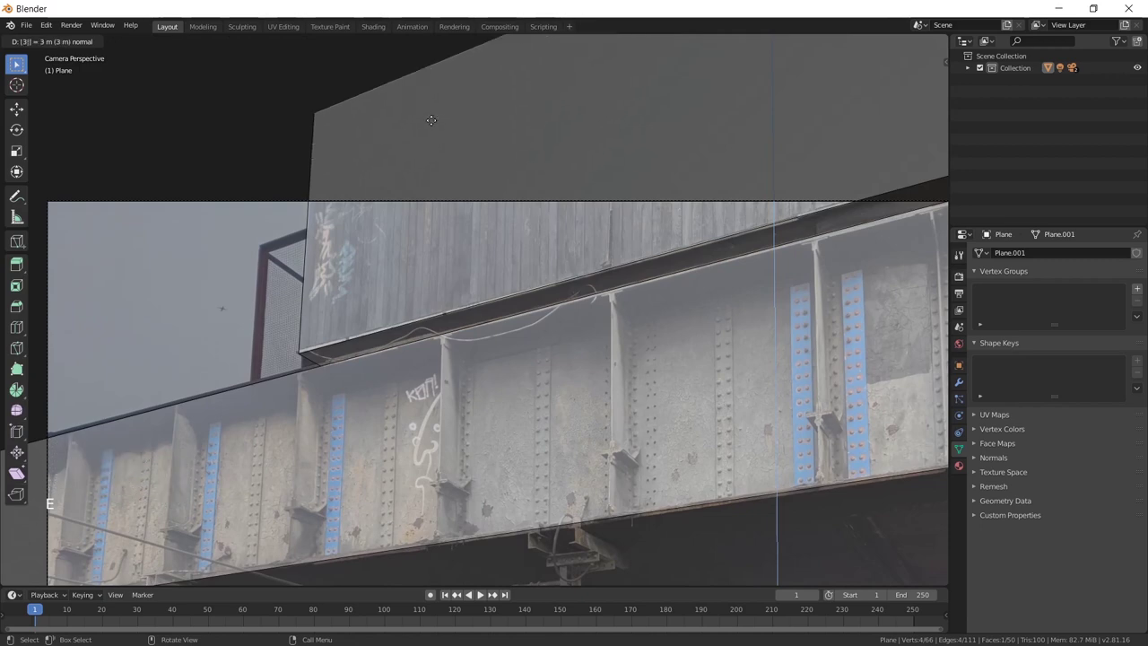
key("Return")
Select the middle slab's top face, return to camera view and reselect the blockout mesh
middle_click_drag(501, 232, 588, 269, "ctrl")
key("Tab")
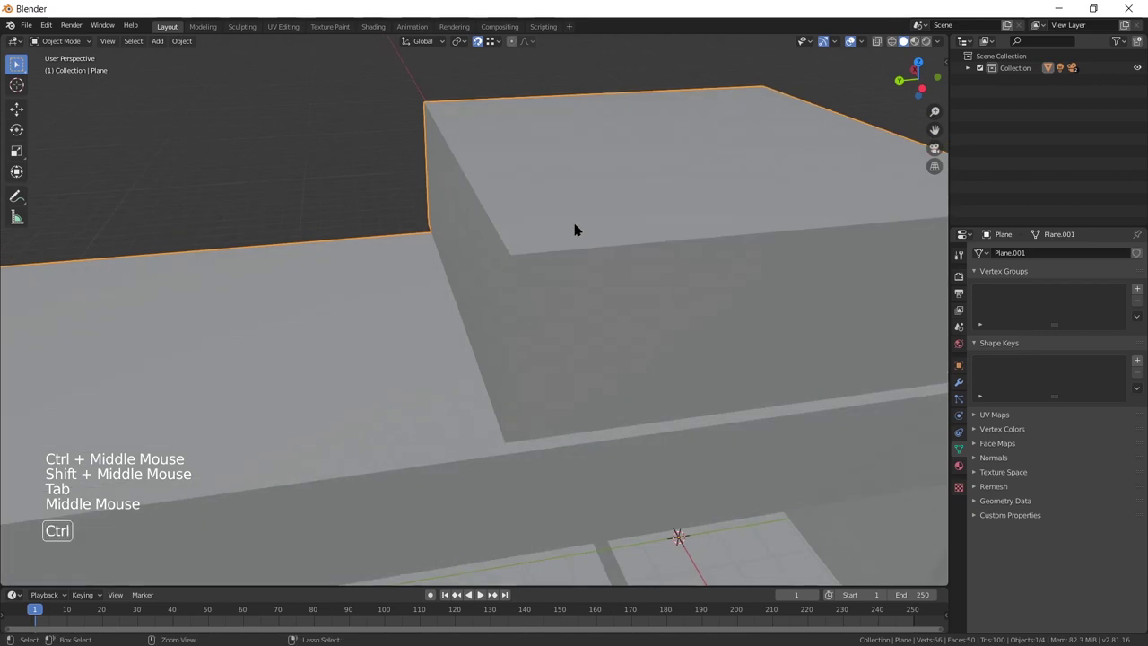
middle_click_drag(587, 269, 643, 179)
key("Tab")
left_click(597, 259)
key("KP_0")
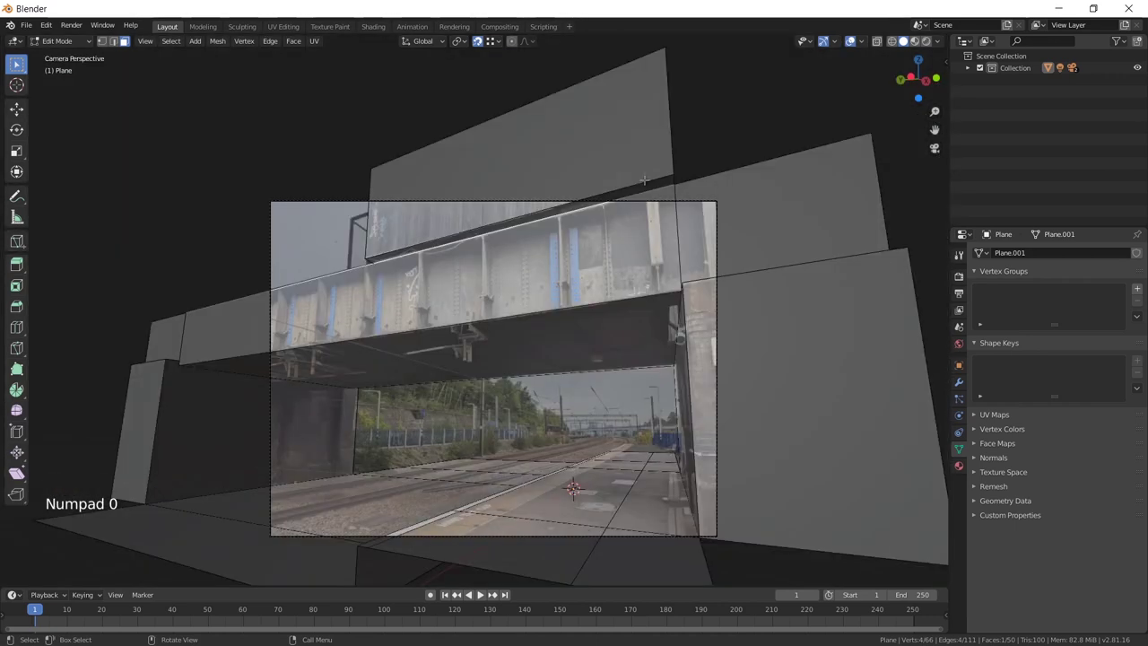
key("Tab")
left_click(542, 463)
key("Tab")
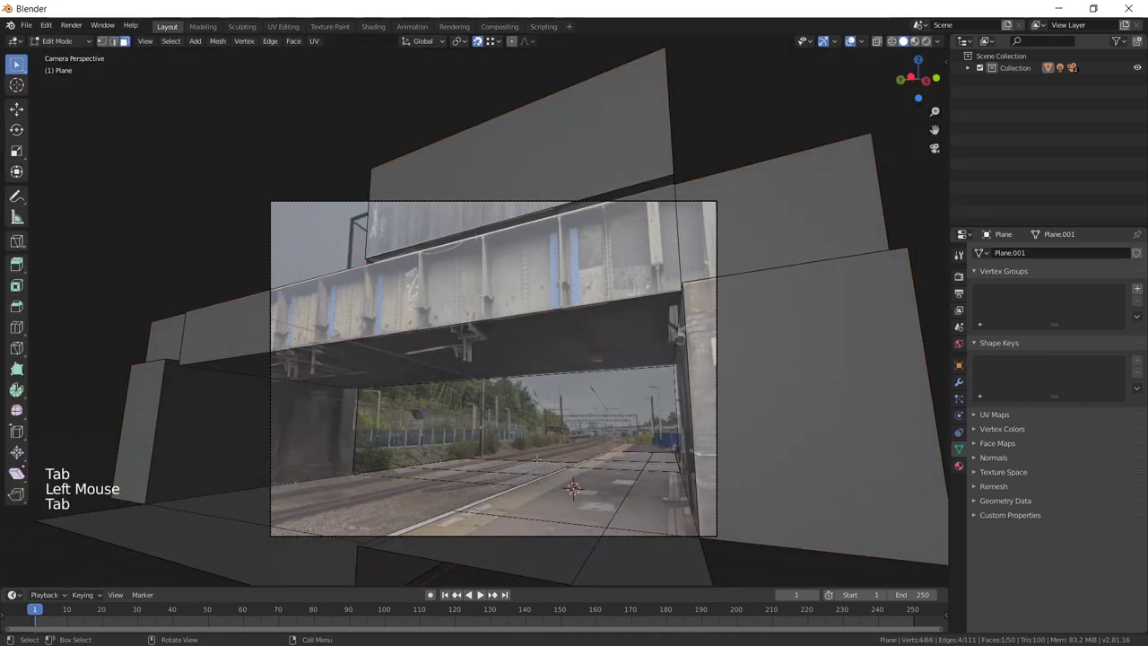
Extrude the platform's end edge along the track and shift it to match the photo
middle_click_drag(538, 462, 573, 296, "shift")
middle_click_drag(574, 296, 341, 312, "shift")
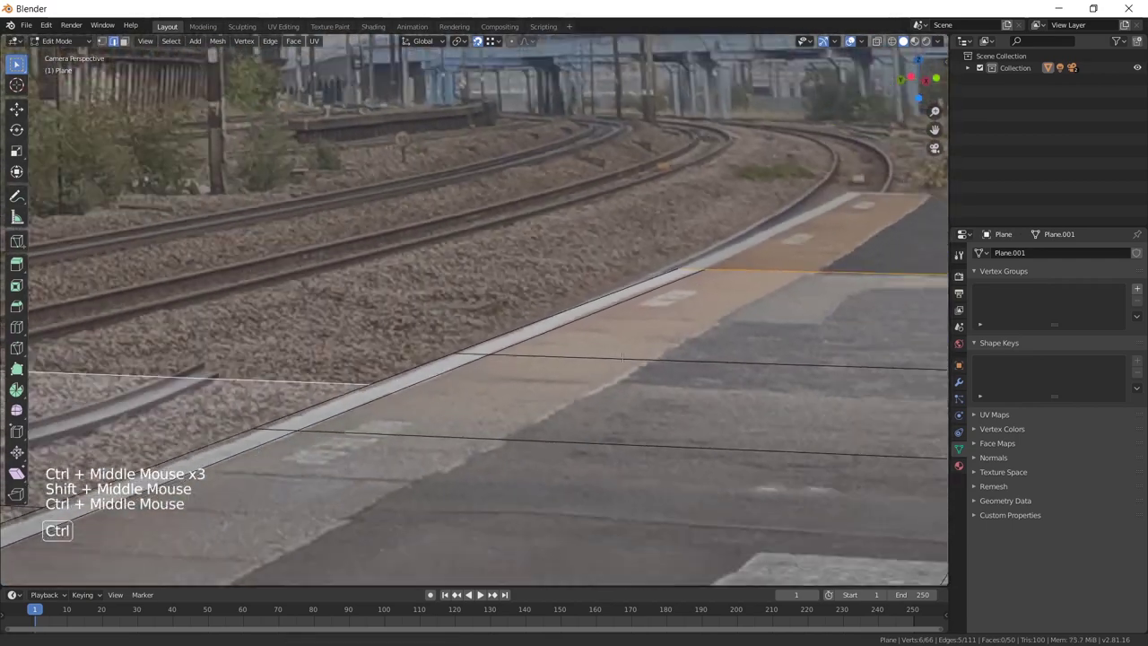
middle_click_drag(636, 261, 642, 309, "shift")
key("e")
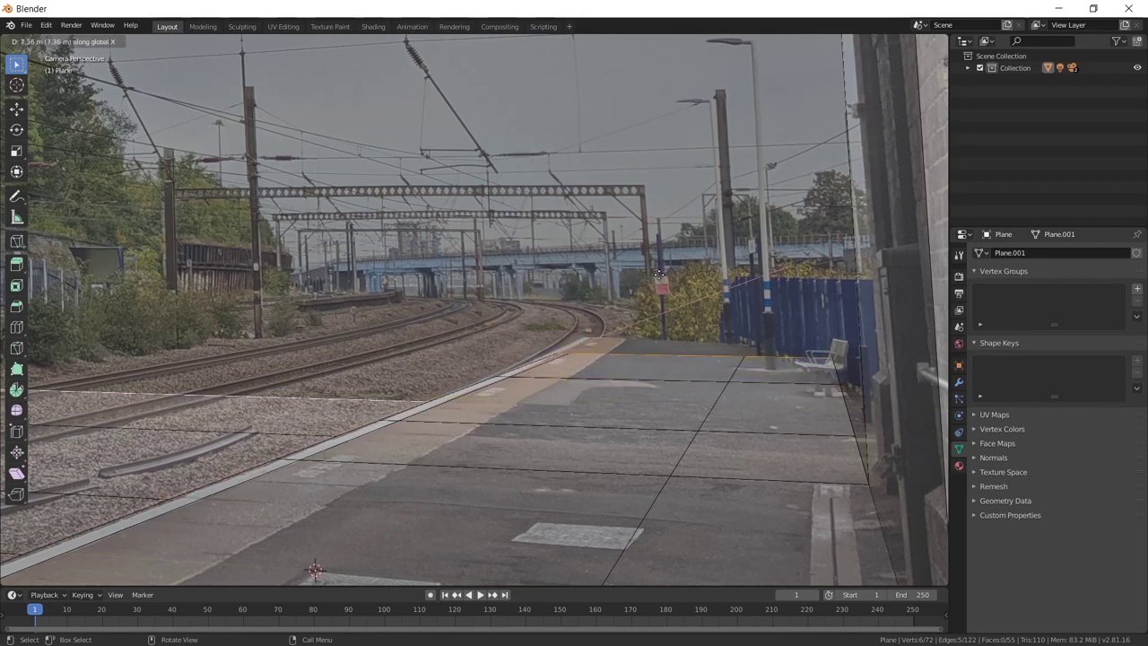
left_click(659, 275)
middle_click_drag(549, 351, 680, 267, "ctrl")
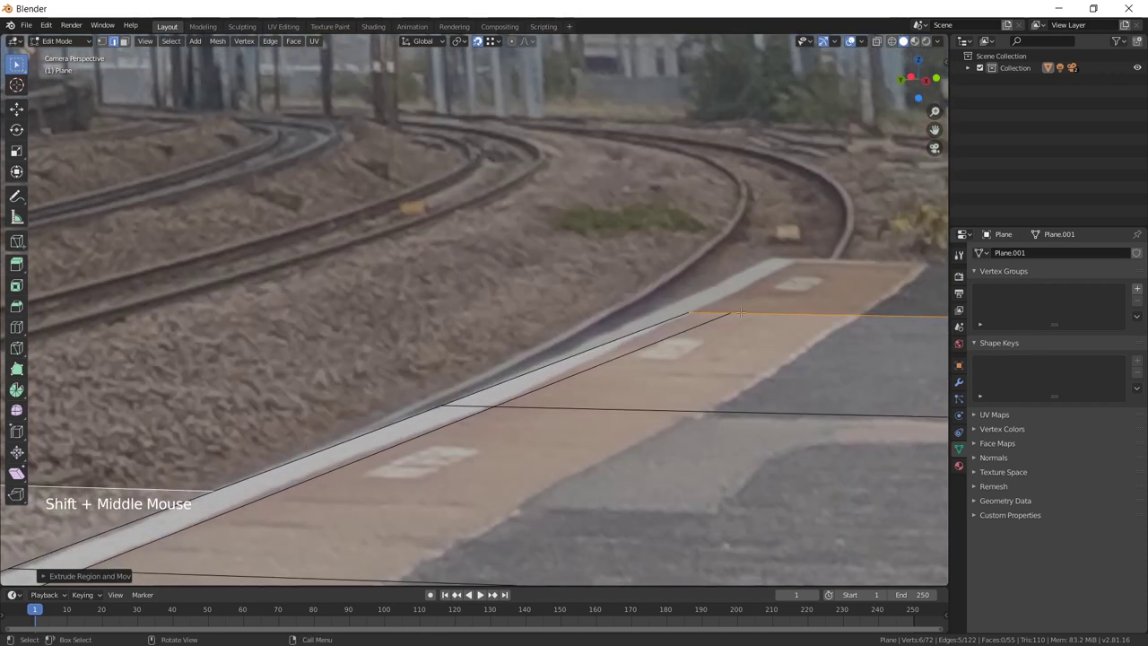
key("g")
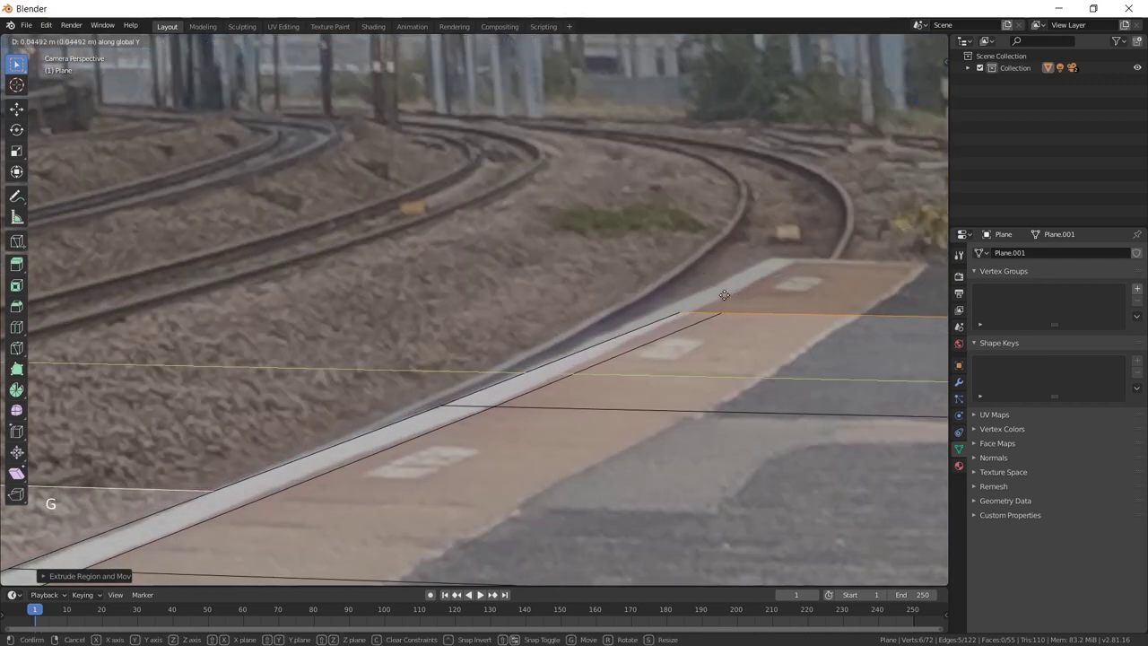
left_click(711, 287)
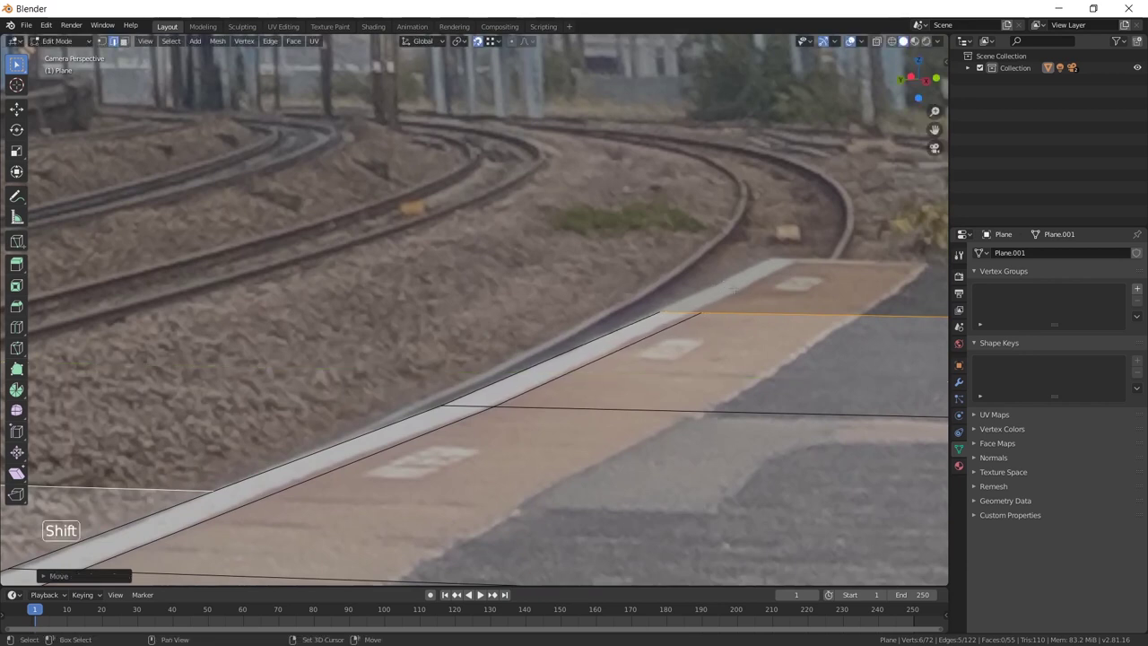
middle_click_drag(711, 287, 643, 324, "shift")
Extrude the platform edge again along X and nudge it to align with the platform edge
key("e")
key("z")
key("x")
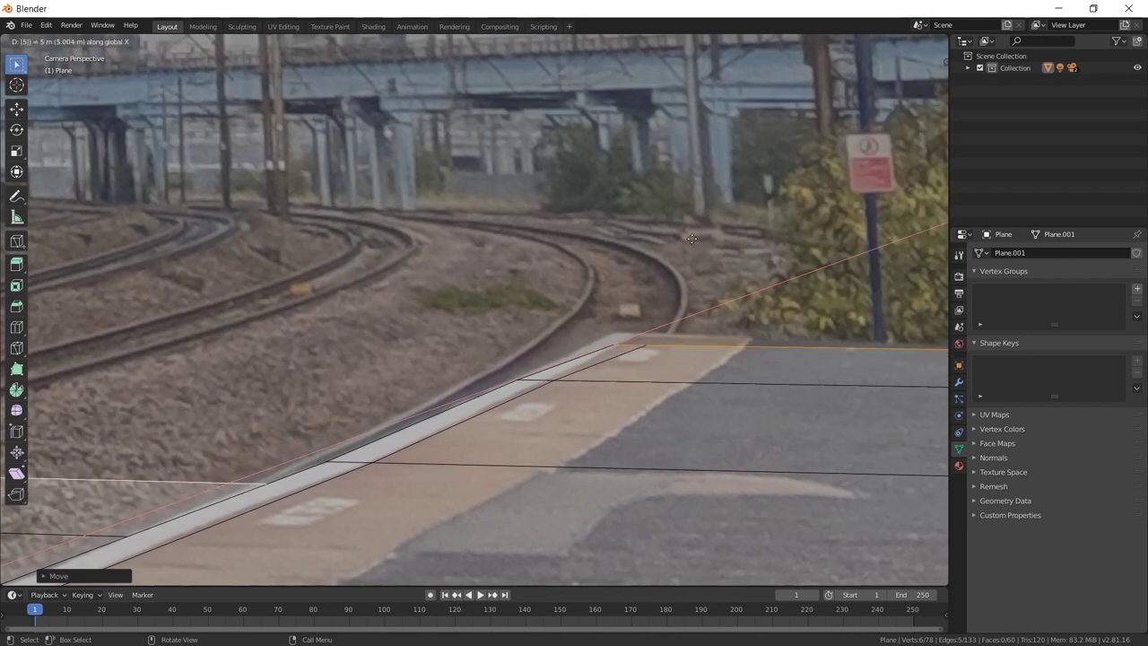
type("0")
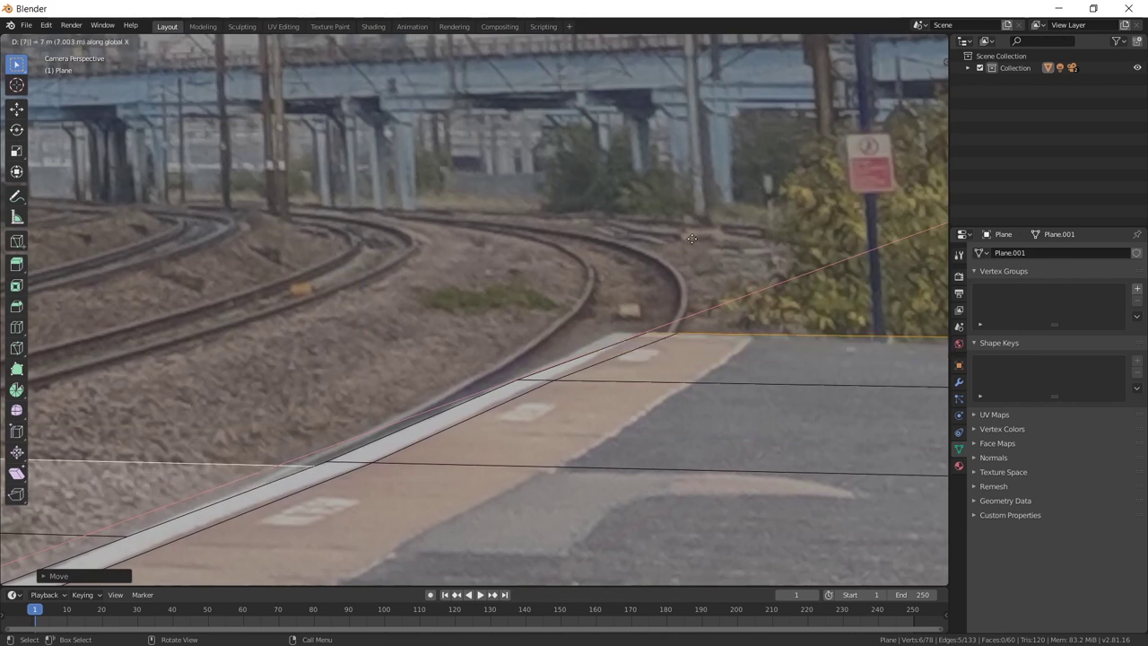
key("Return")
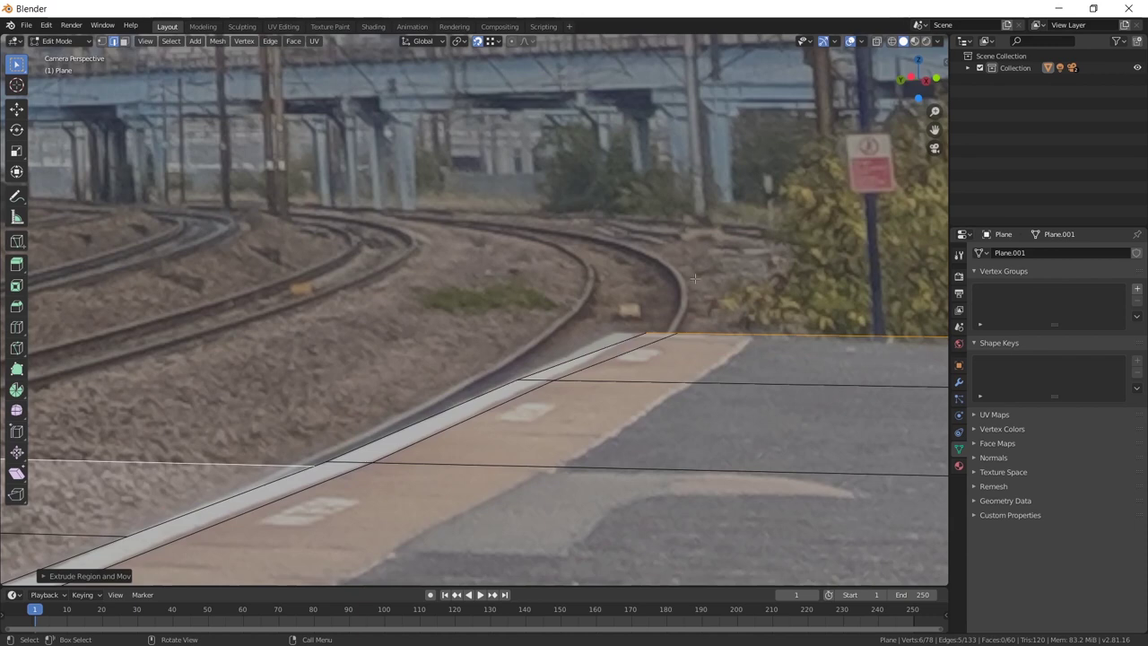
key("g")
key("x")
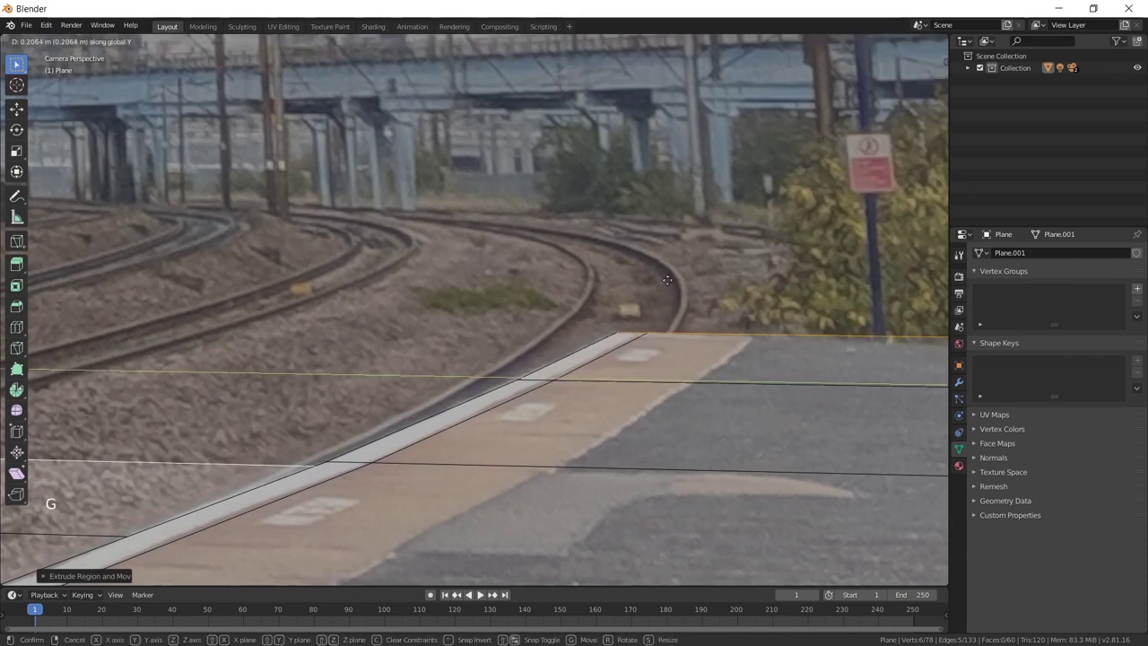
left_click(667, 281)
middle_click_drag(667, 282, 628, 251, "shift")
middle_click_drag(627, 251, 628, 287, "ctrl")
middle_click_drag(628, 287, 402, 351, "ctrl")
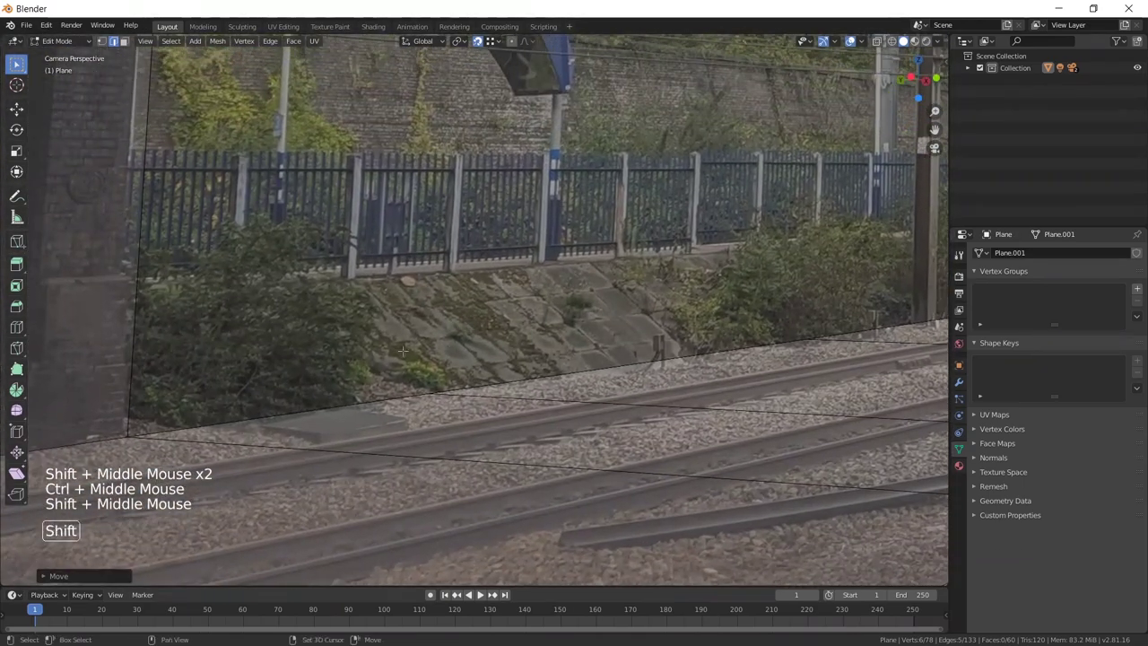
Extrude the two track-bed edges 1.5 m out toward the bank
left_click(379, 401)
left_click(879, 321, "shift")
middle_click_drag(879, 321, 795, 329, "shift")
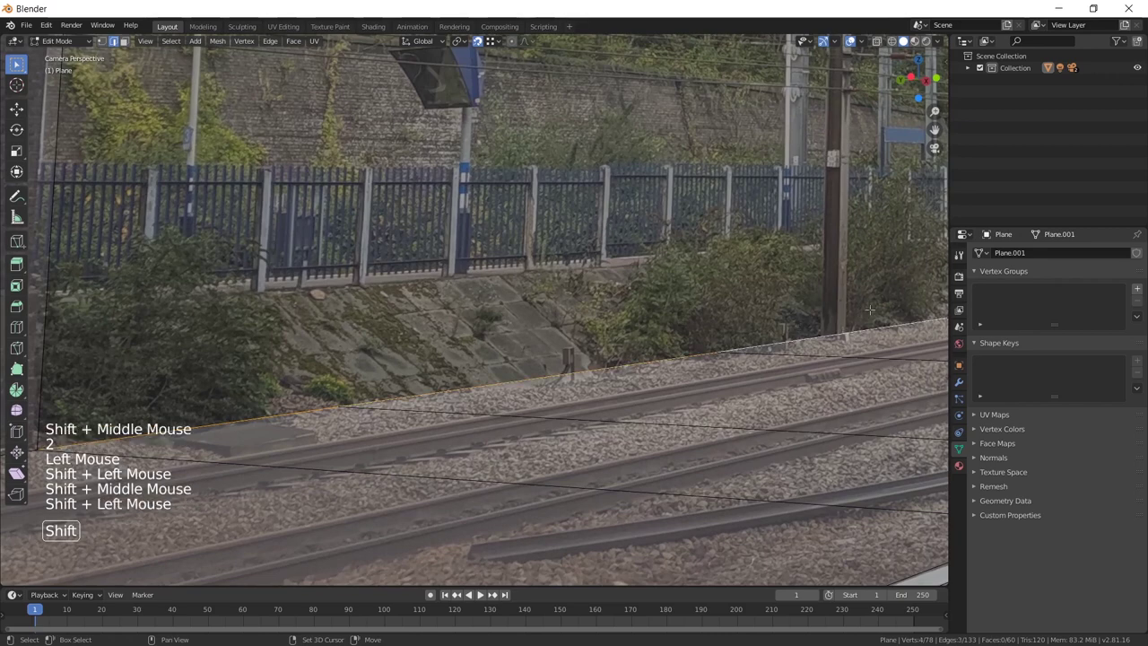
middle_click_drag(863, 305, 672, 336, "shift")
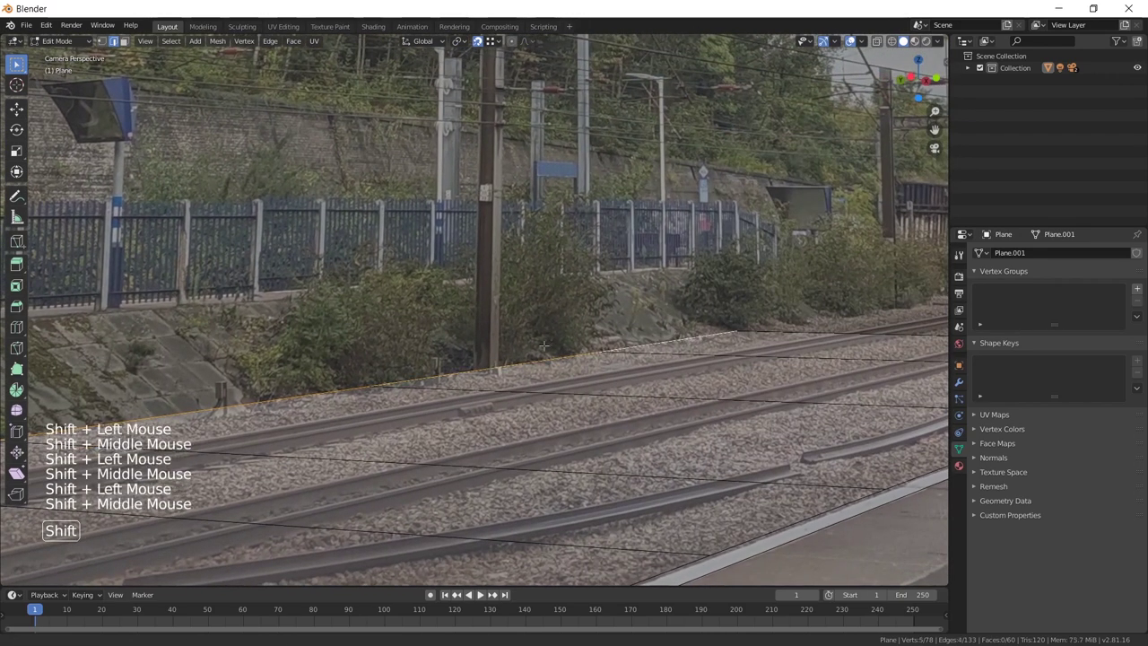
middle_click_drag(543, 345, 923, 341, "shift")
key("e")
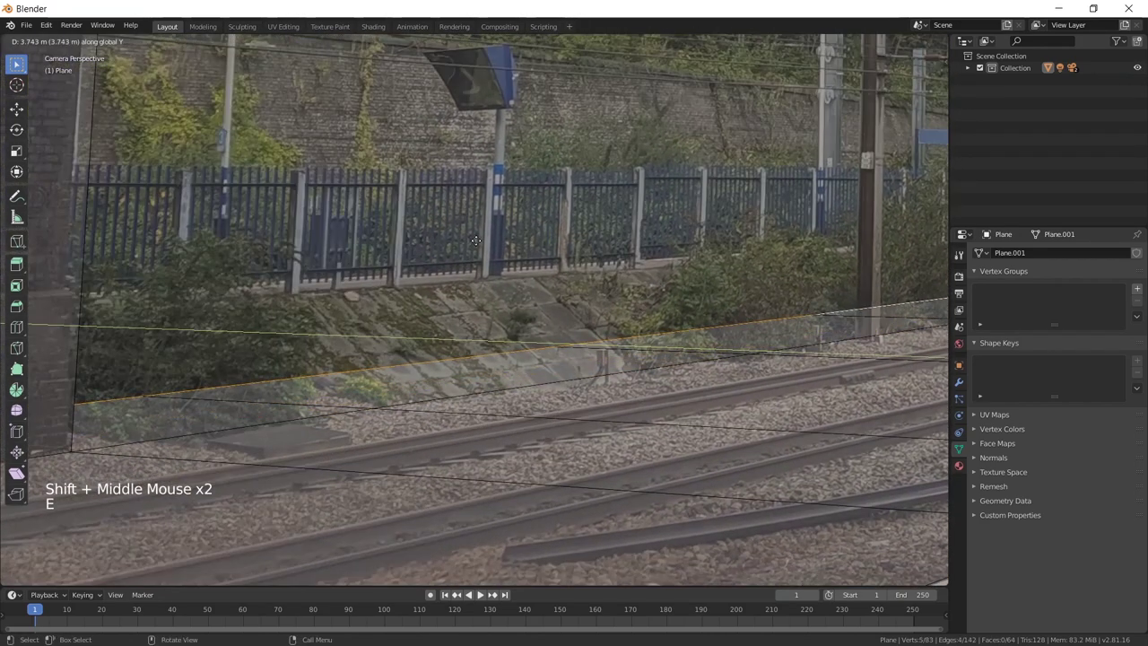
type("1.5")
key("Return")
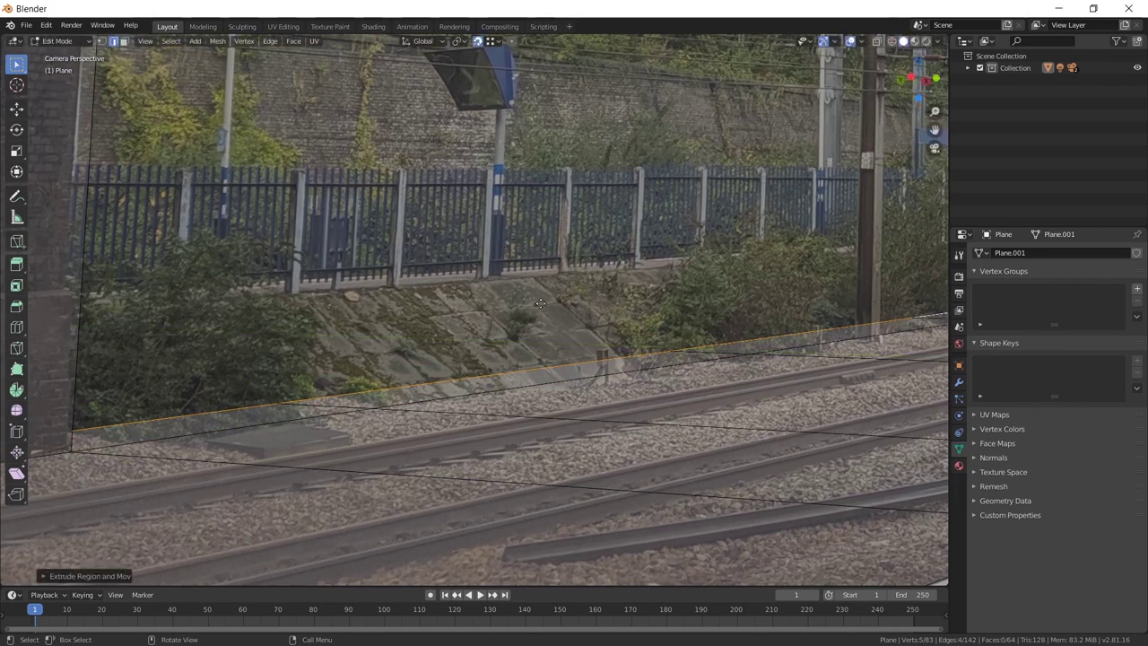
Raise the extruded edges 1.3 m to form the bank top
key("z")
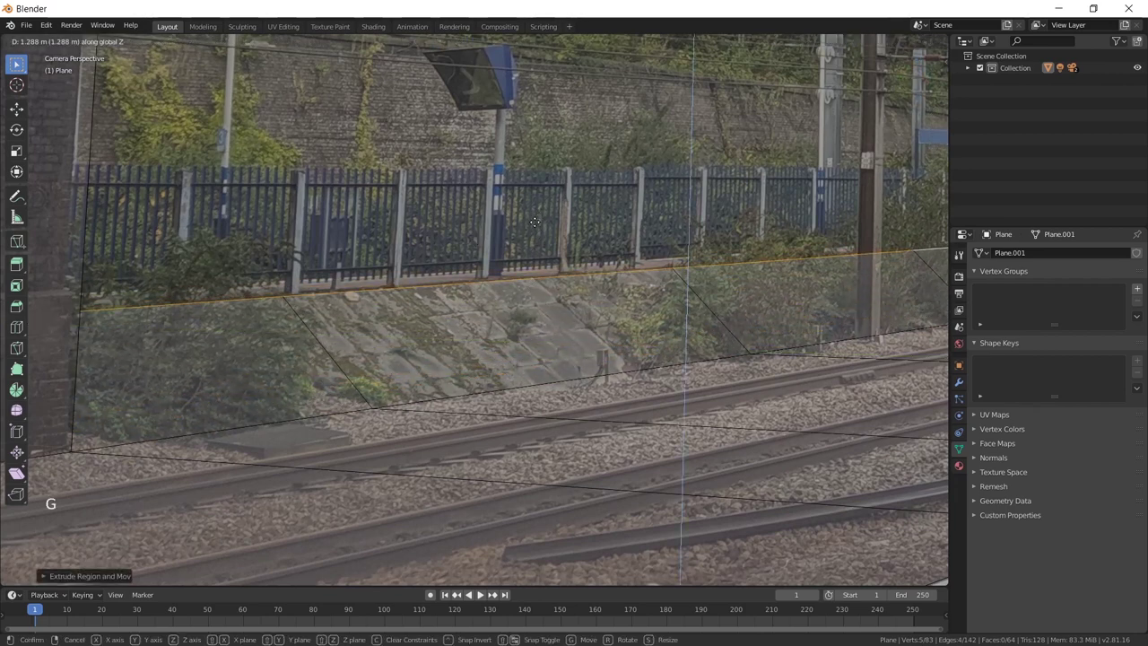
type("1.5")
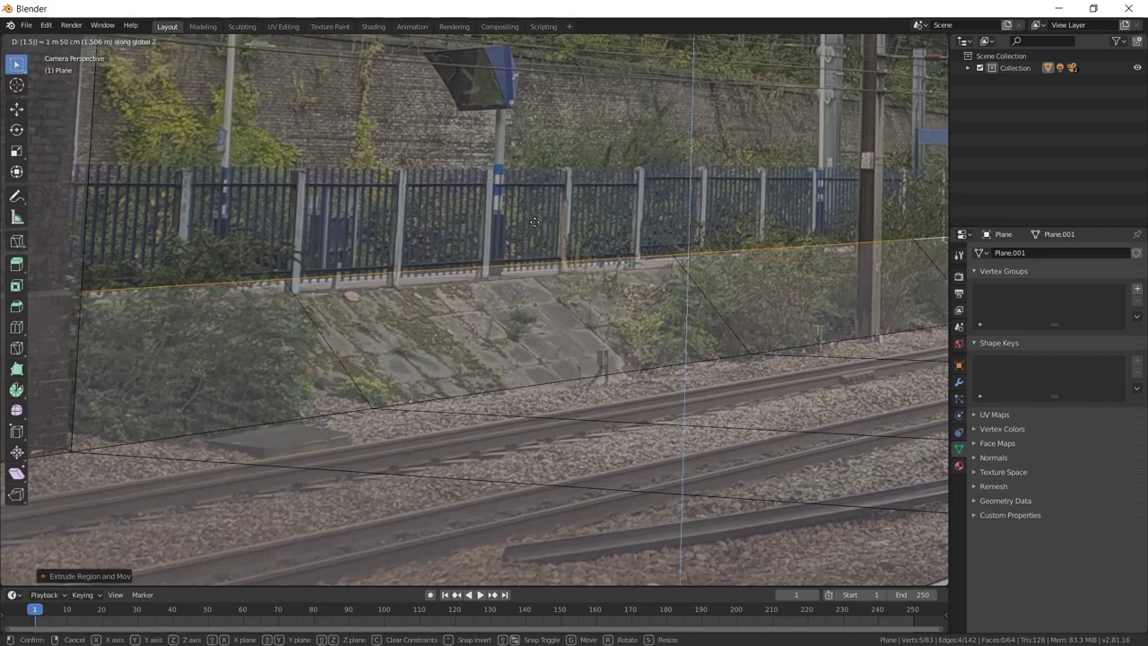
key("BackSpace")
type("3")
key("Return")
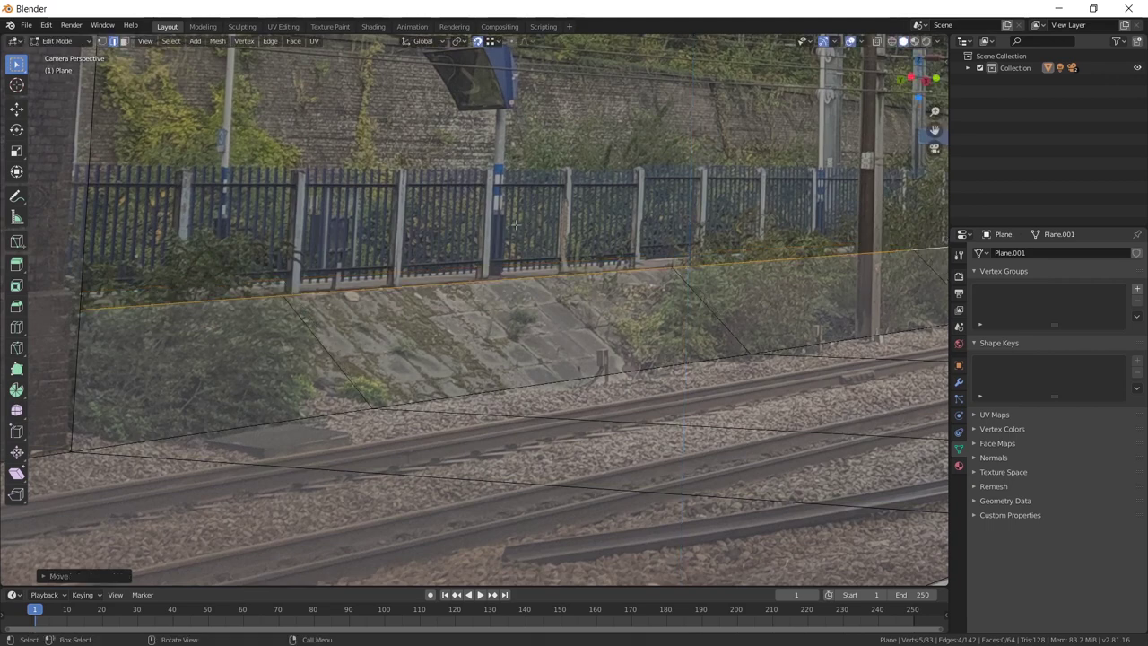
Extrude the bank top edge 1.5 m upward as the fence
middle_click_drag(535, 222, 484, 260, "ctrl")
middle_click_drag(485, 260, 556, 206, "shift")
key("e")
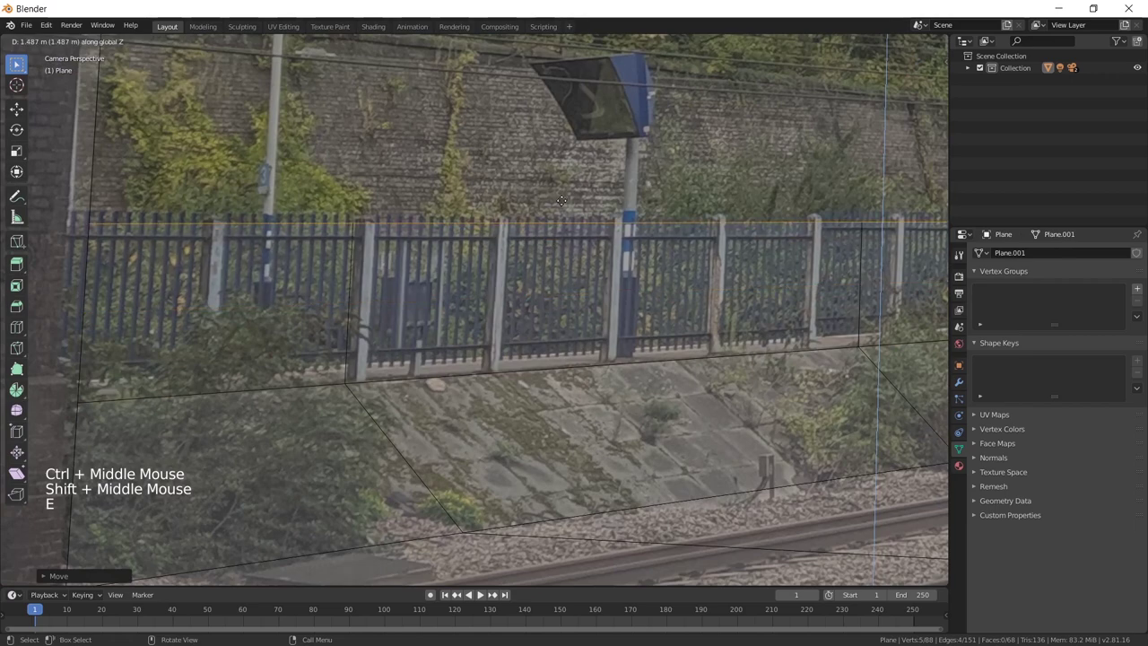
type("1.5")
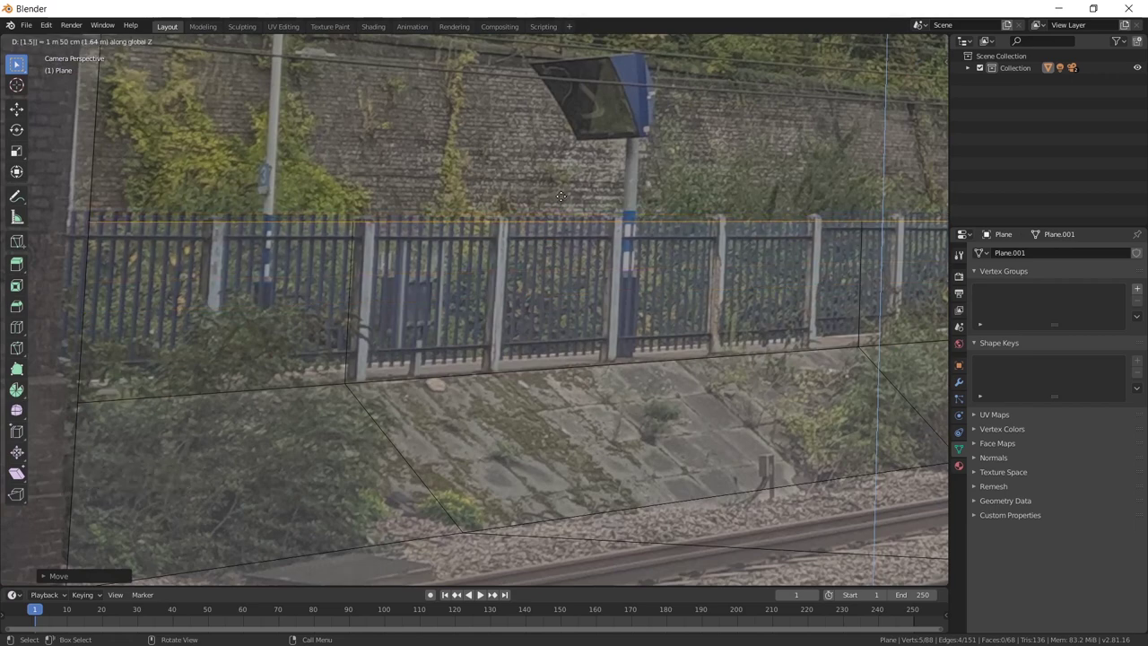
key("Return")
middle_click_drag(560, 196, 406, 142, "ctrl")
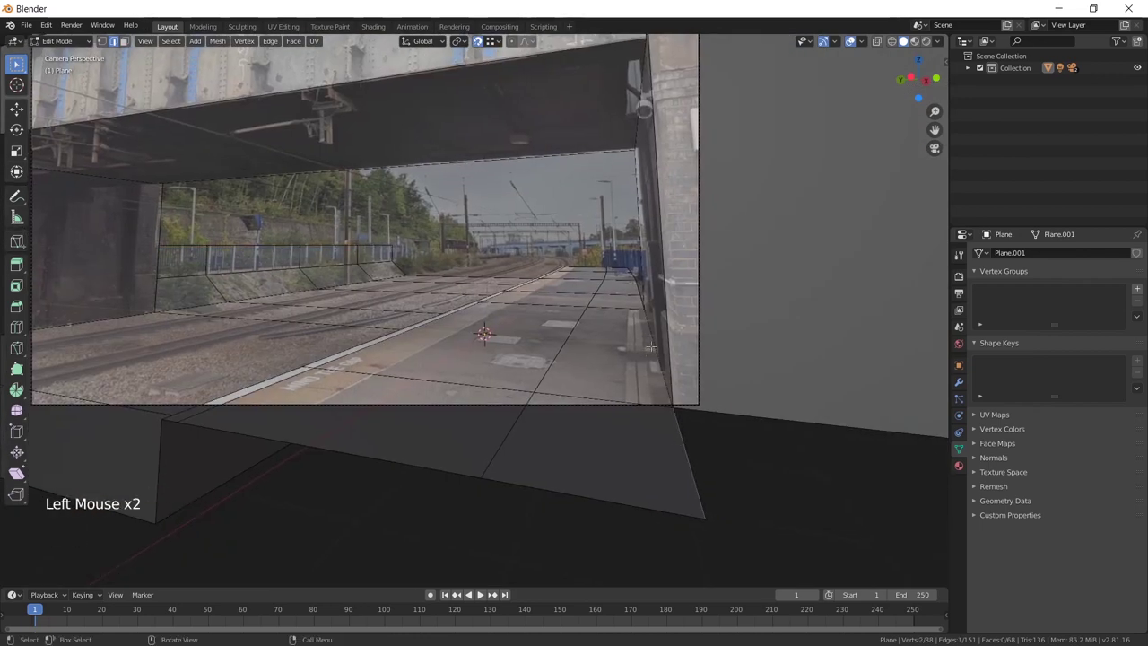
Rip the platform's far corner vertex, leaving it in place
middle_click_drag(650, 348, 774, 370, "shift")
key("v")
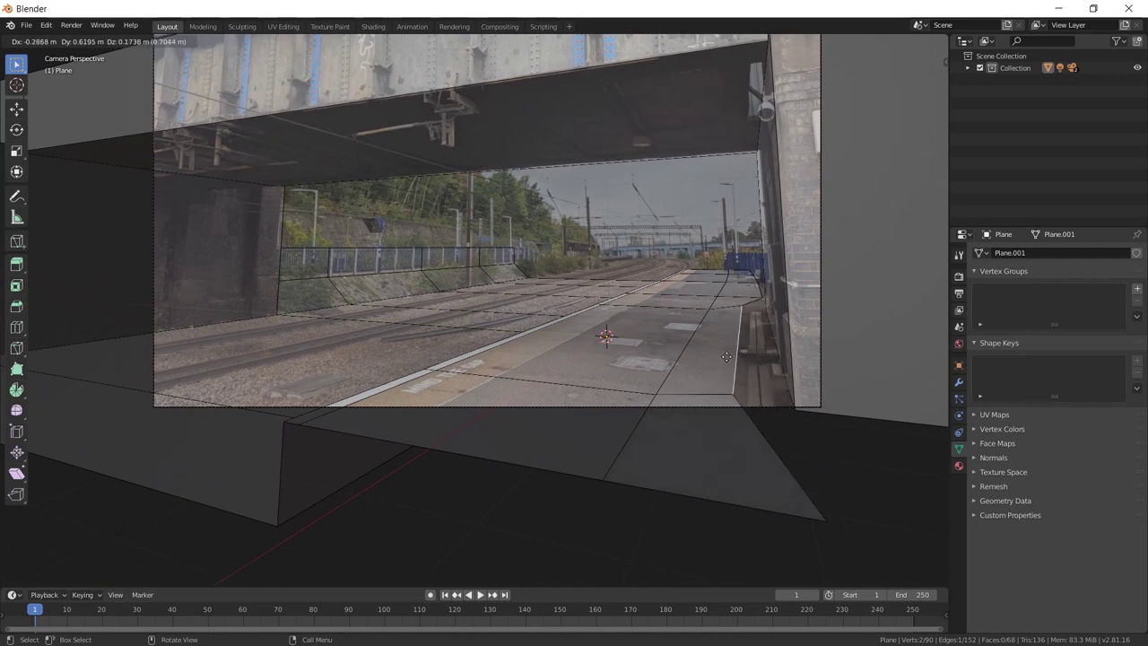
right_click(722, 354)
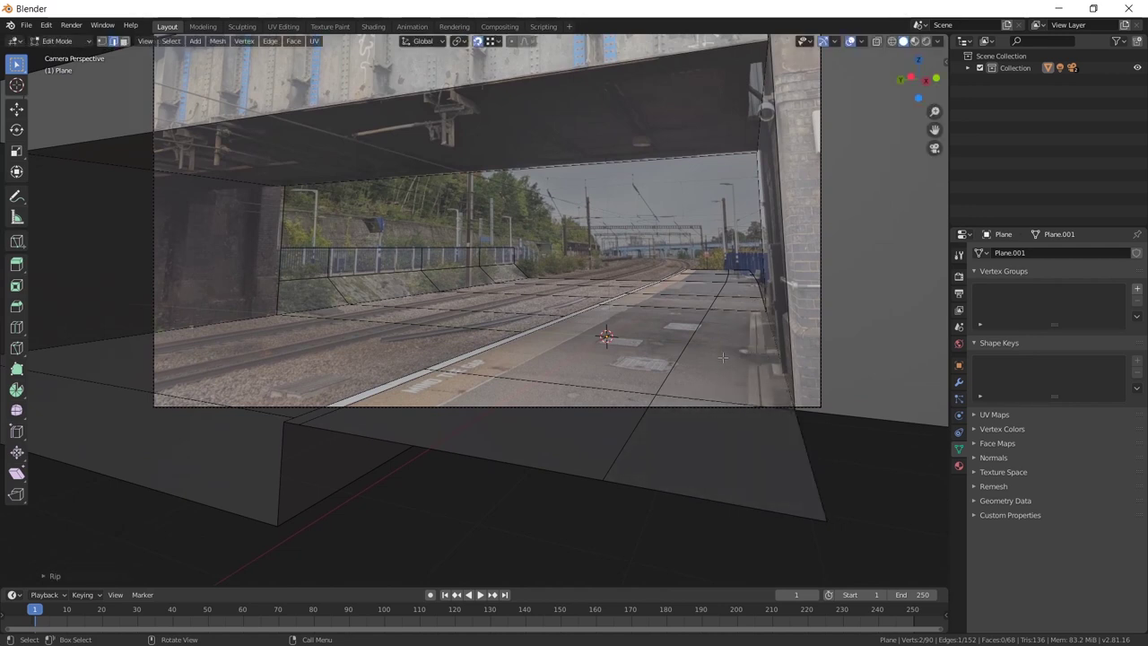
key("g")
right_click(851, 446)
Rip the track-bed edge away from the bridge wall and leave Edit Mode
middle_click_drag(214, 321, 314, 310, "ctrl")
middle_click_drag(395, 296, 547, 293, "shift")
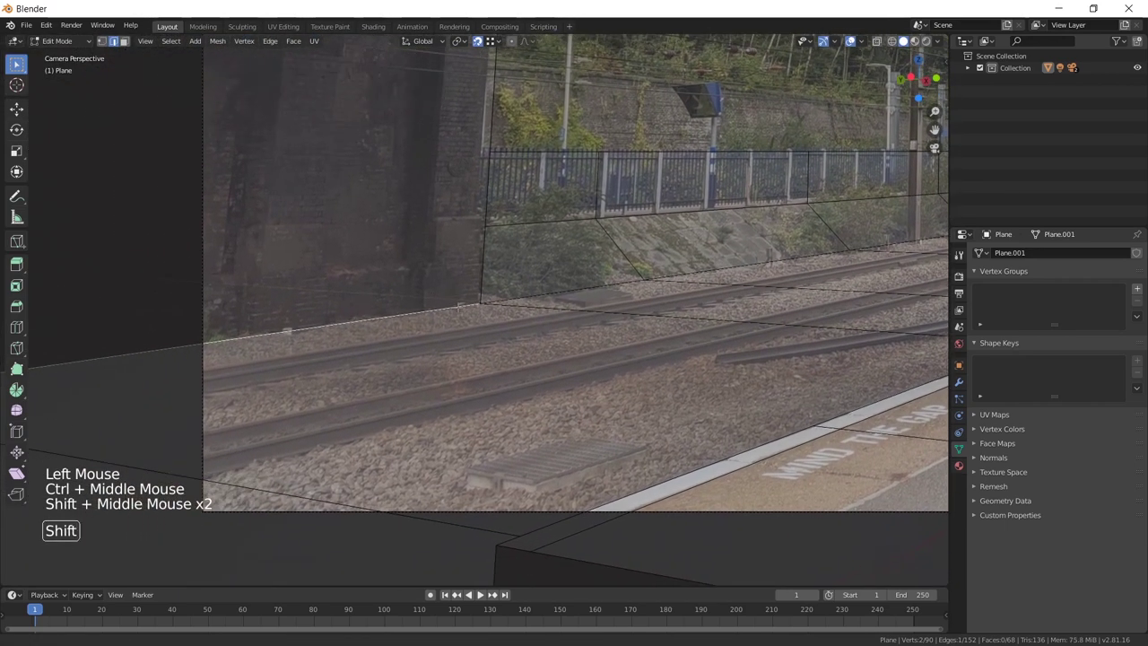
key("g")
right_click(496, 333)
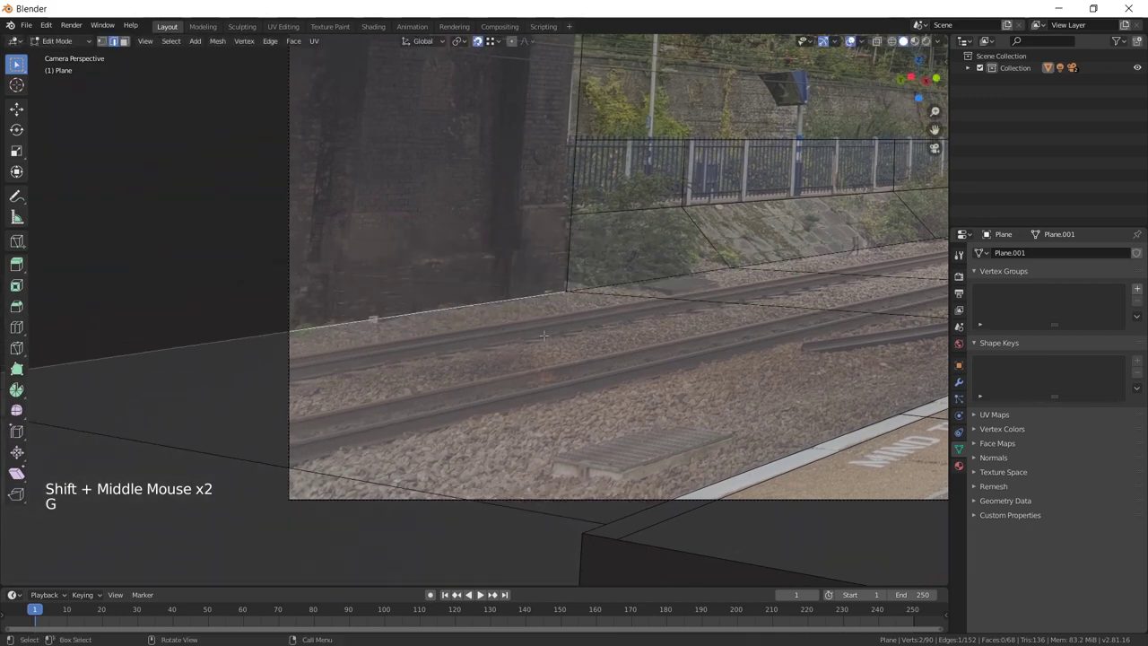
key("v")
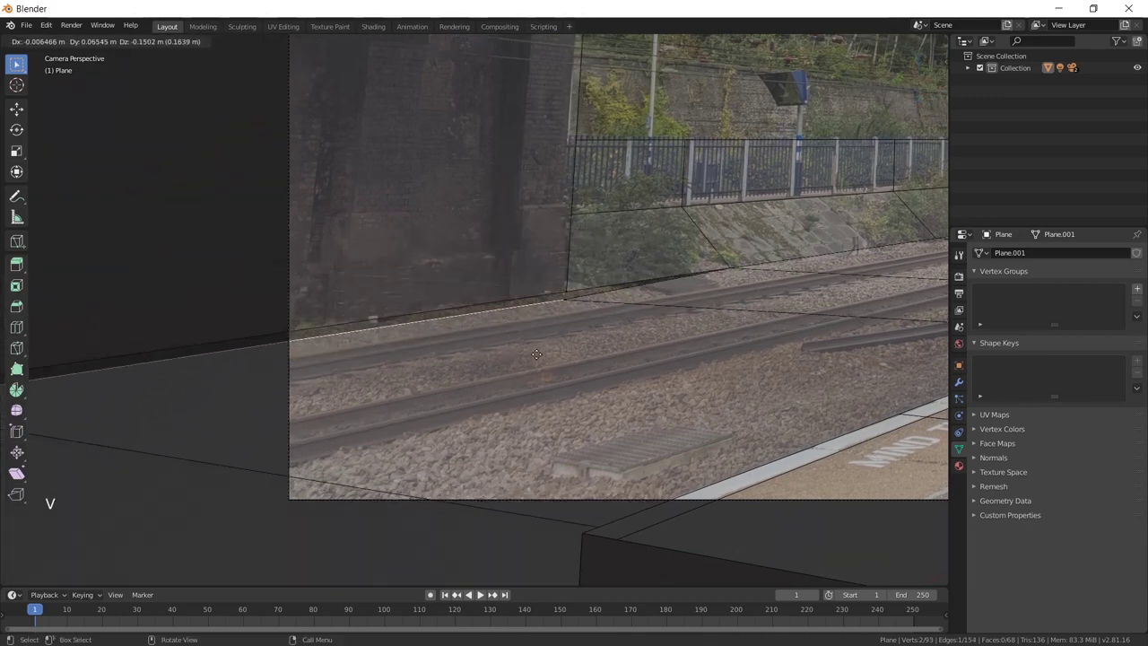
left_click(544, 335)
mouse_move(544, 334)
middle_mouse_down("shift")
mouse_move(480, 346)
mouse_move(544, 334)
mouse_move(525, 345)
middle_mouse_up("shift")
middle_click_drag(524, 345, 582, 305, "ctrl")
key("Tab")
Enable Cavity in Viewport Shading and orbit around the bridge and platform blockout
middle_click_drag(581, 305, 587, 296, "shift")
mouse_move(587, 296)
middle_mouse_down("ctrl")
mouse_move(601, 281)
mouse_move(574, 260)
mouse_move(589, 277)
middle_mouse_up("ctrl")
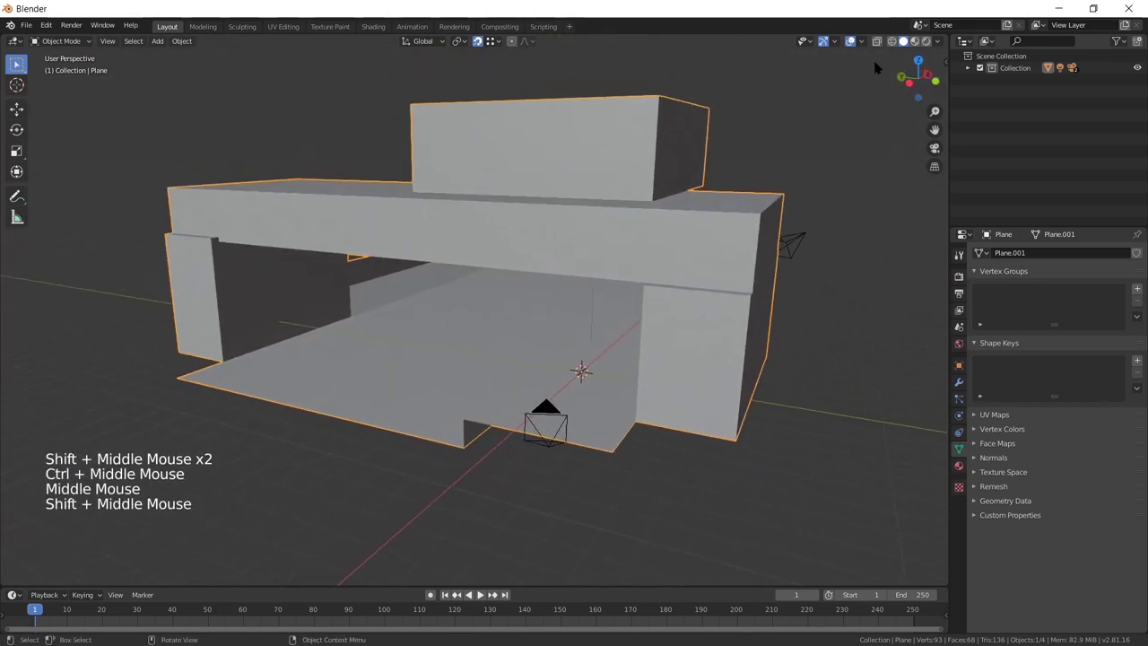
left_click(938, 41)
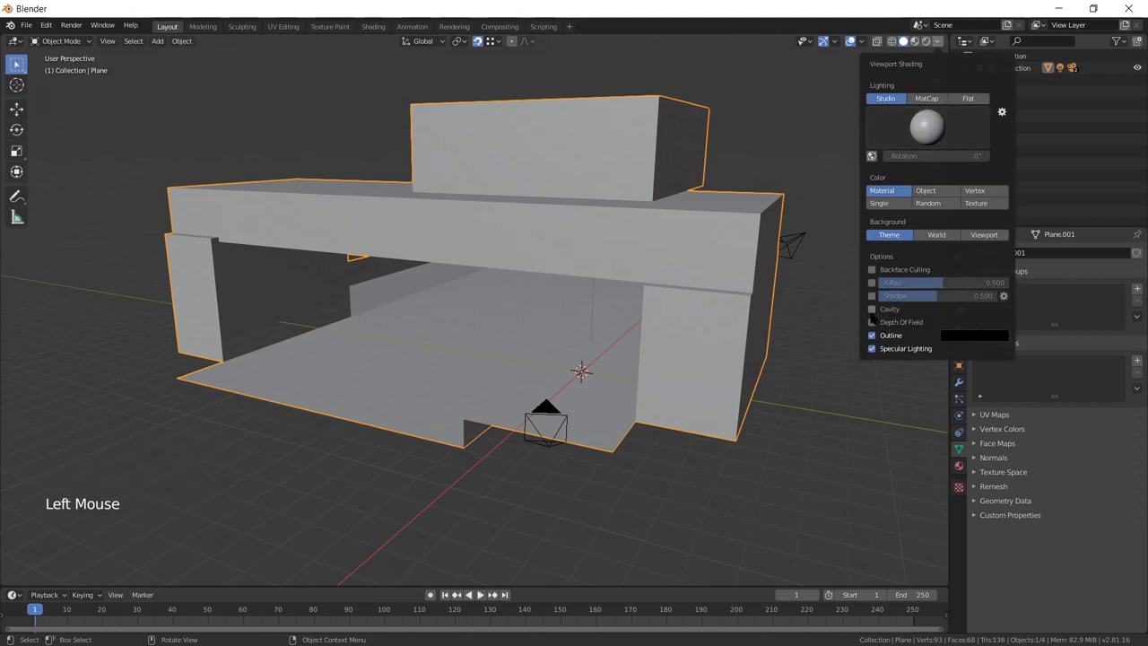
left_click(872, 309)
mouse_move(848, 347)
middle_mouse_down()
mouse_move(625, 323)
mouse_move(672, 323)
mouse_move(574, 300)
mouse_move(632, 333)
middle_mouse_up()
middle_click_drag(632, 334, 599, 288, "shift")
middle_click_drag(599, 288, 610, 286, "shift")
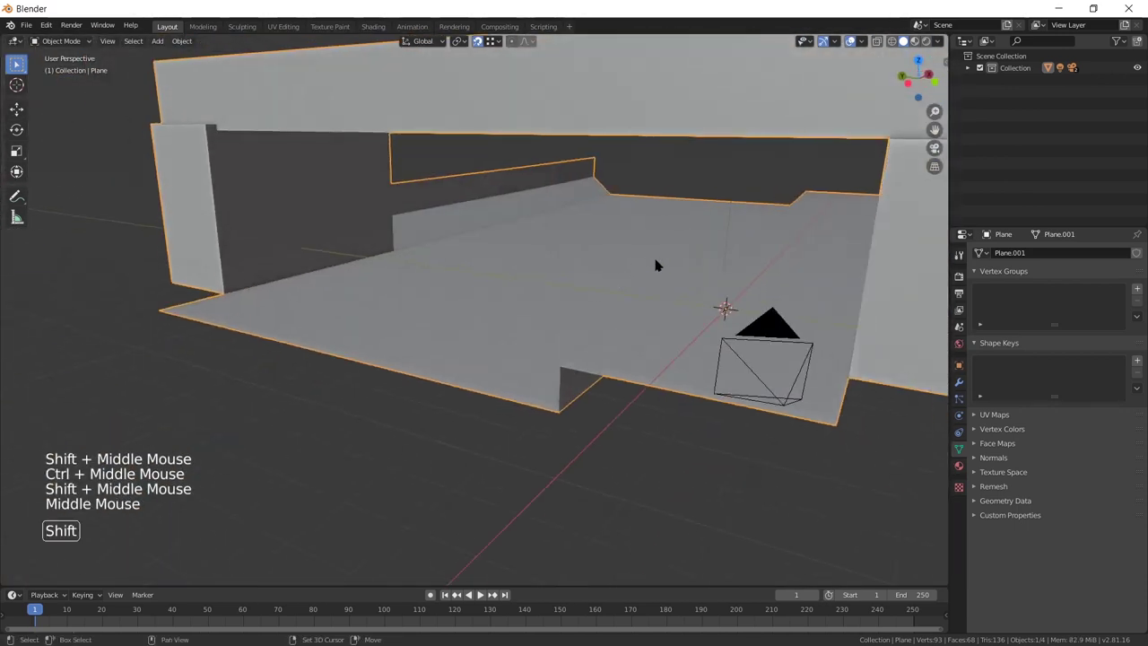